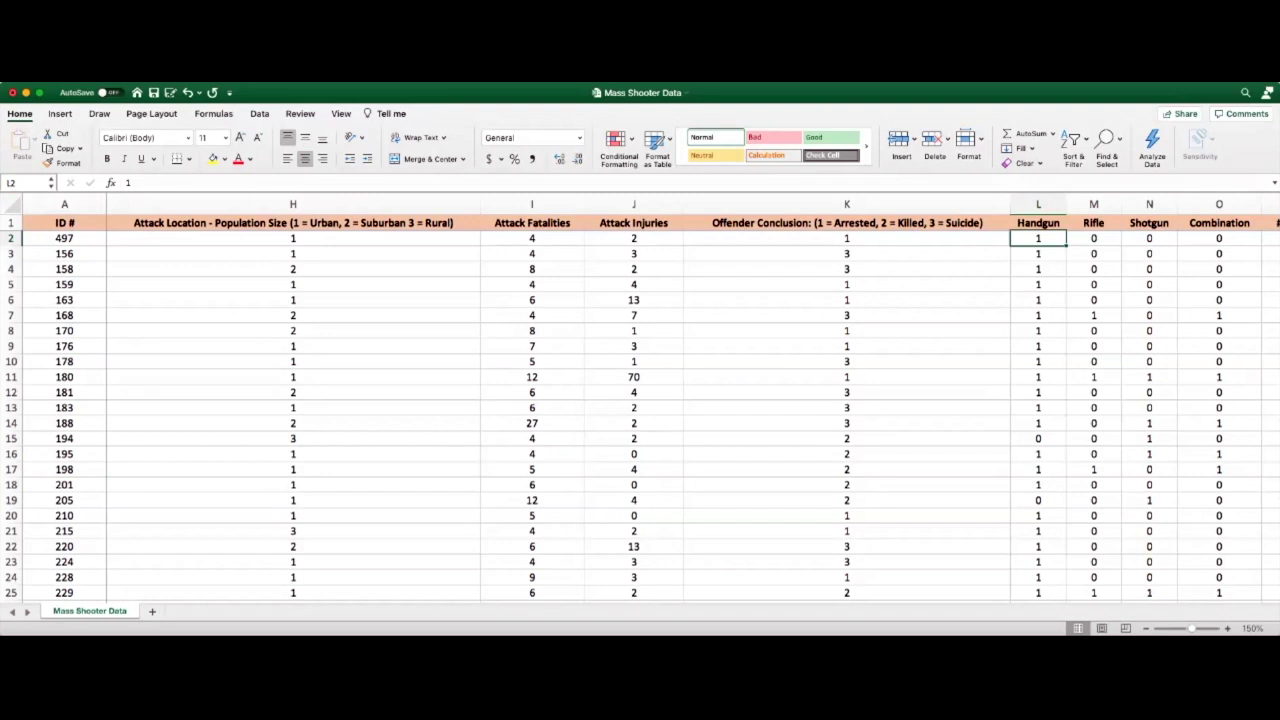
Sort the data in ascending order by the Rifle column, expanding the selection to include the neighbouring columns.
left_click(1093, 204)
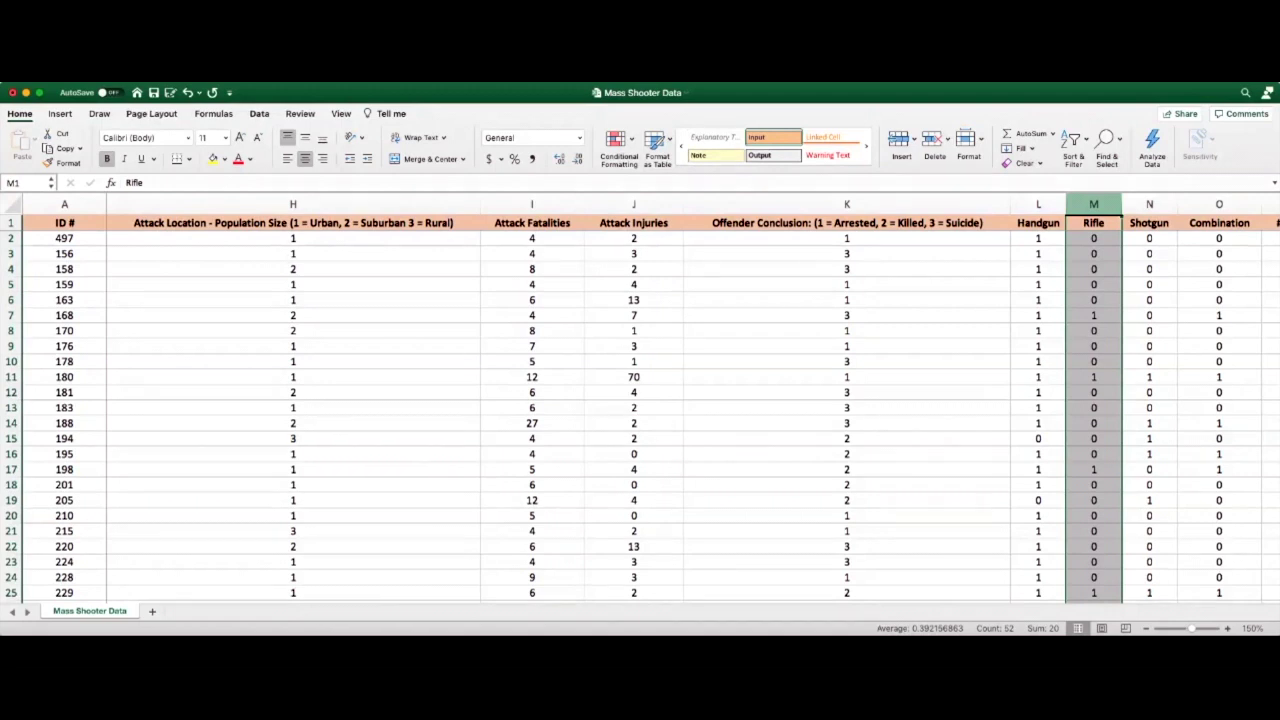
left_click(60, 113)
left_click(259, 113)
left_click(358, 145)
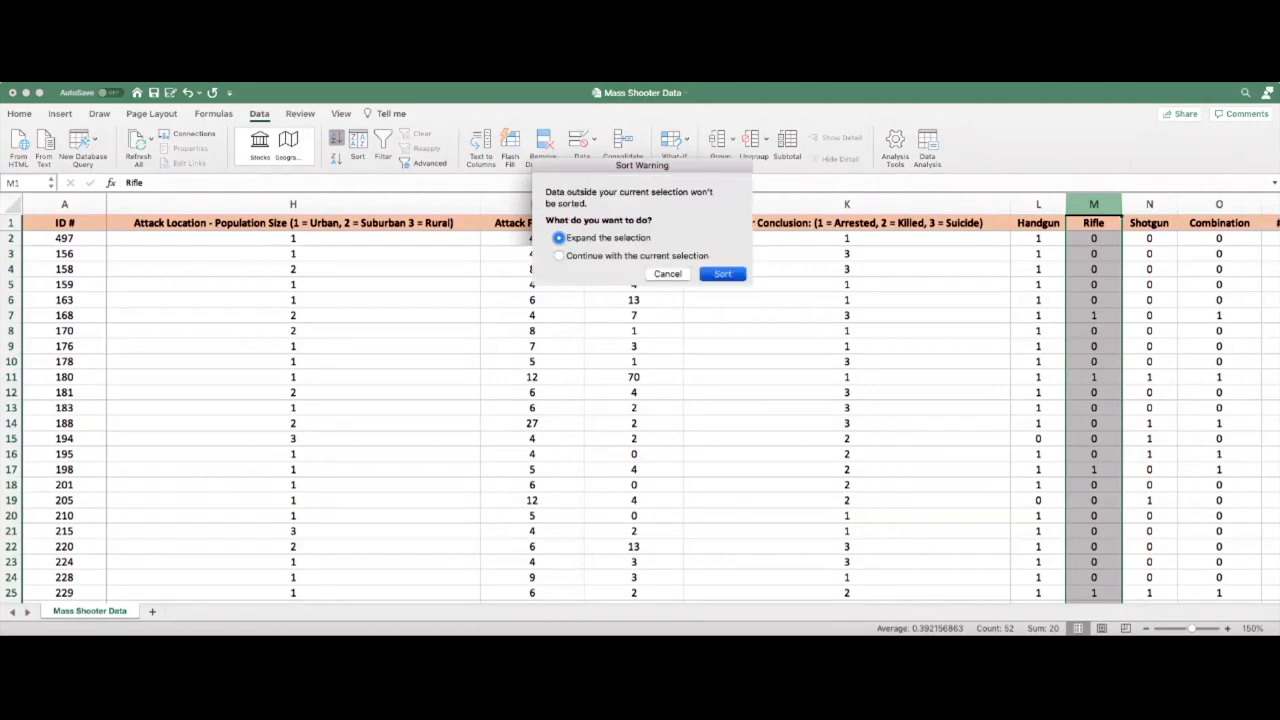
key("Return")
Select the Attack Fatalities values for the rifle cases (Rifle = 1), cells I33 to I52, to check their summary.
scroll(640, 400, "down", 10)
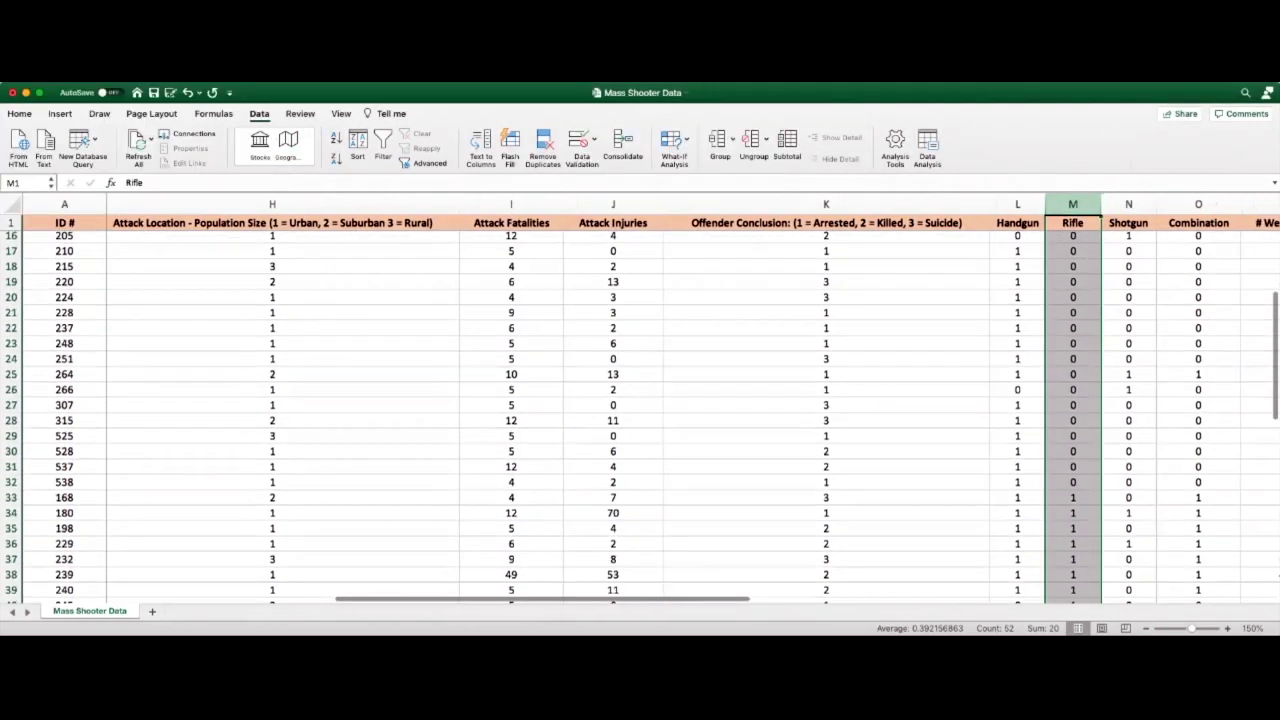
scroll(640, 400, "down", 1)
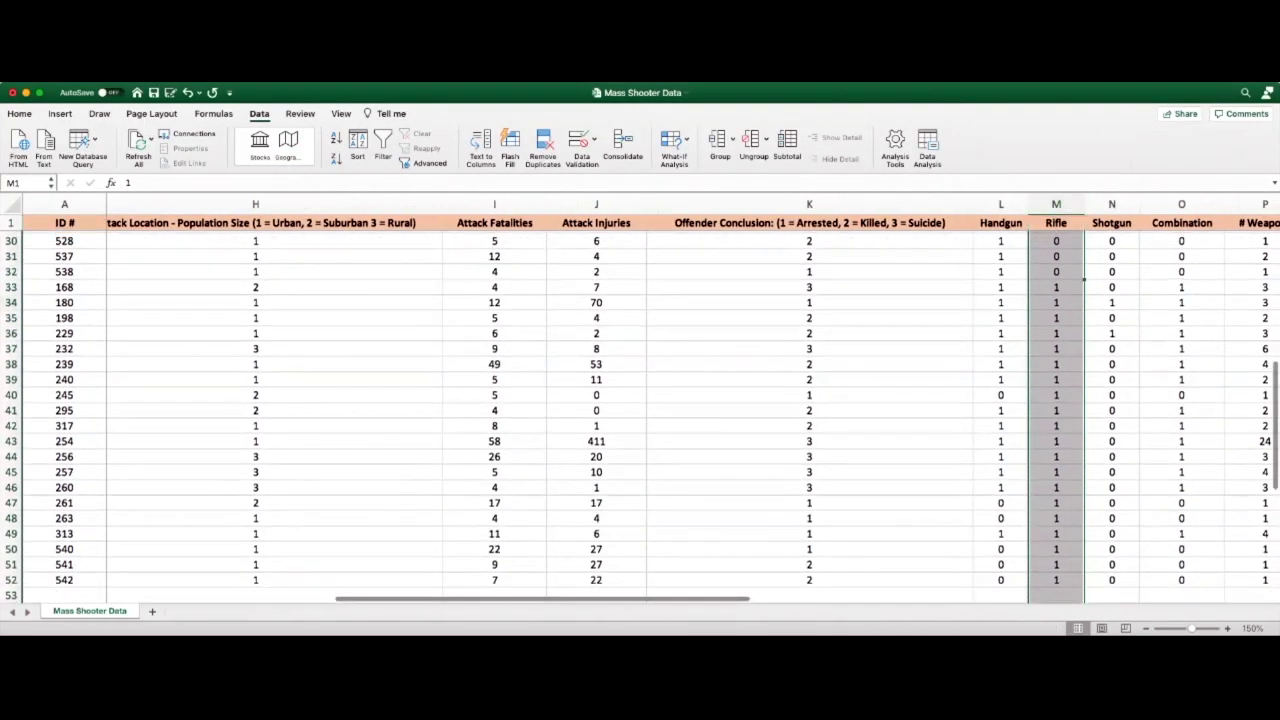
left_click(1056, 303)
left_click(1056, 287)
key("Left")
key("Left")
key("Left")
key("Left")
key("Right")
key("Left")
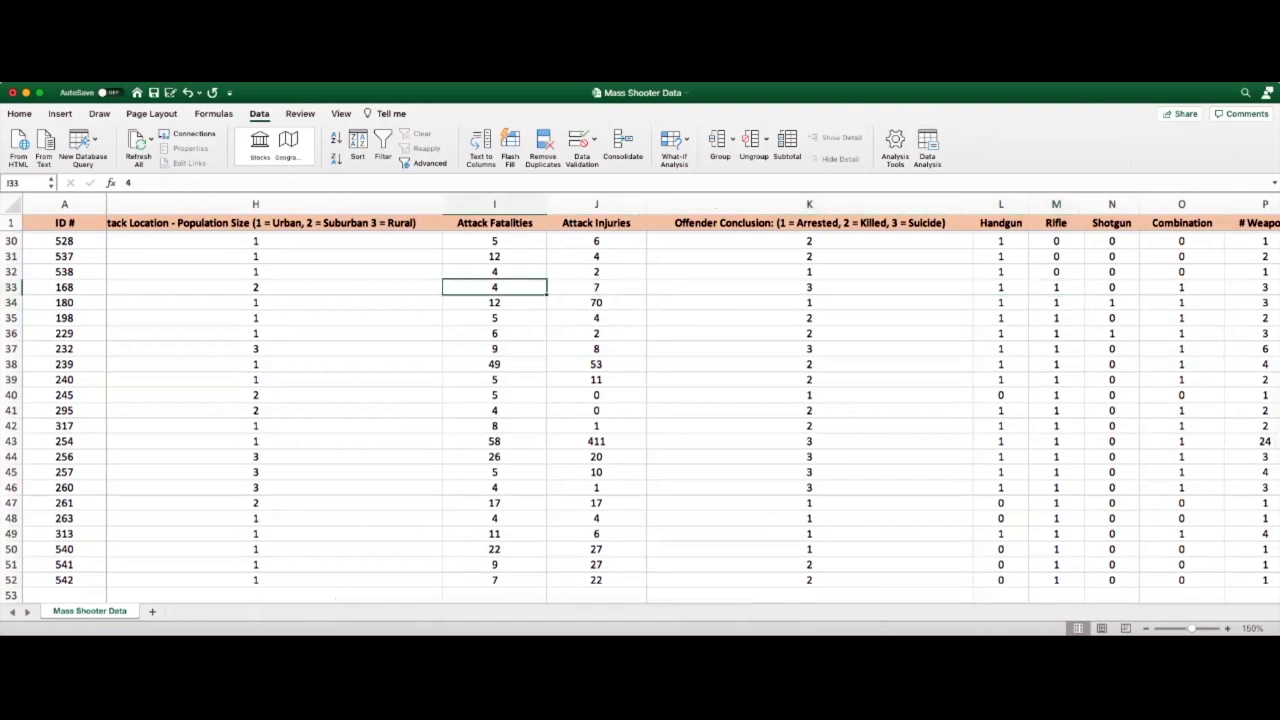
key("super+shift+Down")
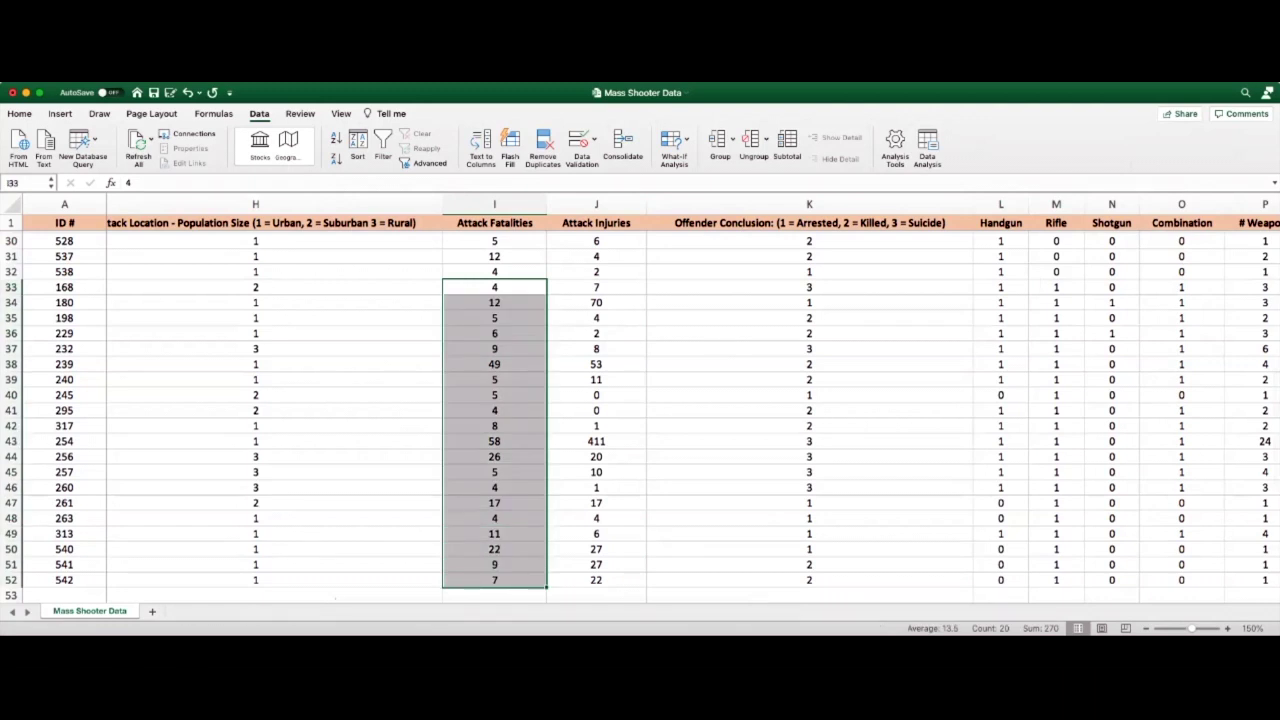
Select the Attack Fatalities values for the non-rifle cases (Rifle = 0), cells I2 to I32, to check their summary.
left_click(1056, 271)
key("Left")
key("Left")
key("Left")
key("Left")
scroll(640, 411, "up", 10)
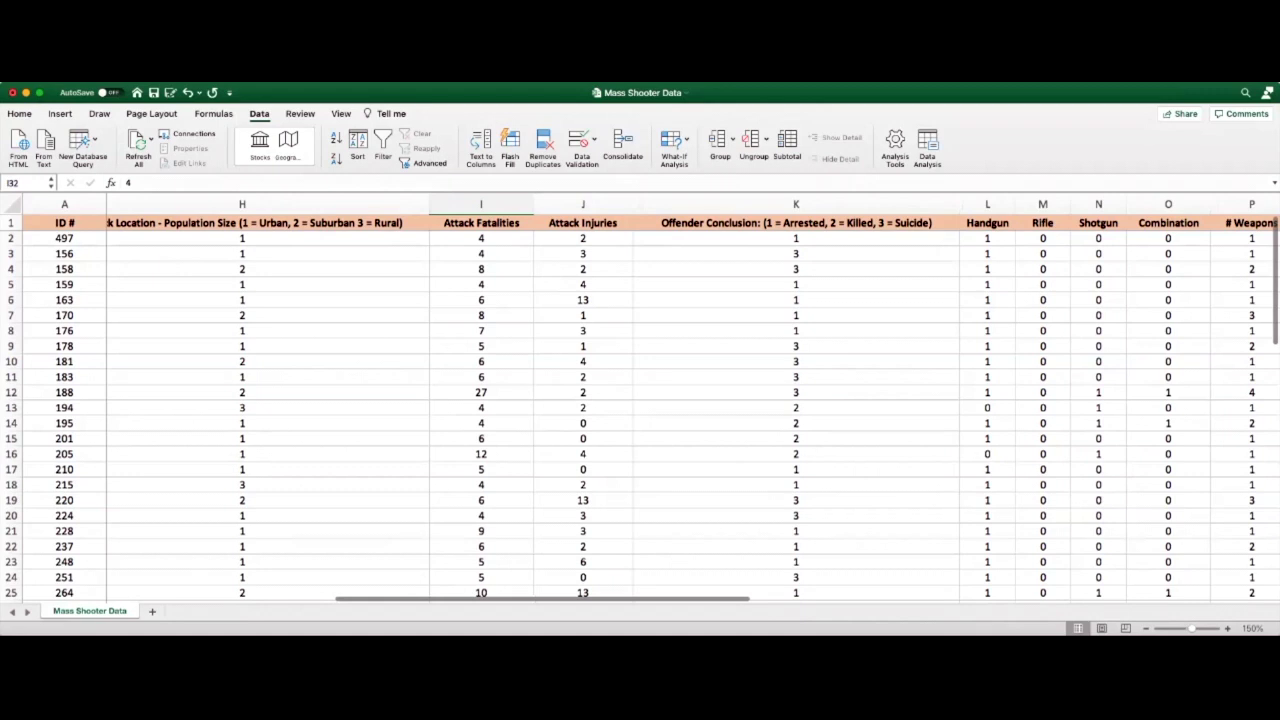
key("shift+Up")
key("shift+Up")
key("shift+Up")
key("shift+Up")
key("shift+Up")
key("shift+Up")
key("shift+Up")
key("shift+Up")
key("shift+Up")
key("shift+Up")
key("shift+Up")
key("shift+Up")
key("shift+Up")
key("shift+Up")
key("shift+Up")
key("shift+Up")
key("shift+Up")
key("shift+Up")
key("shift+Up")
key("shift+Up")
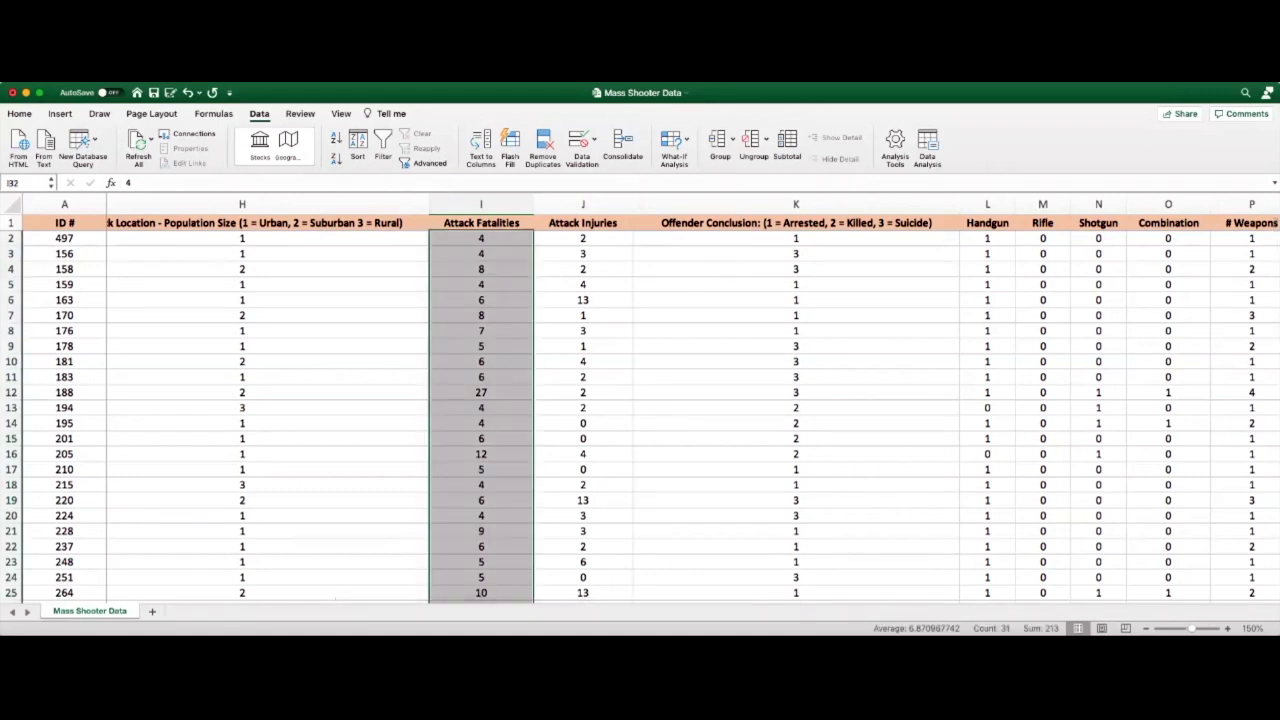
scroll(640, 411, "down", 3)
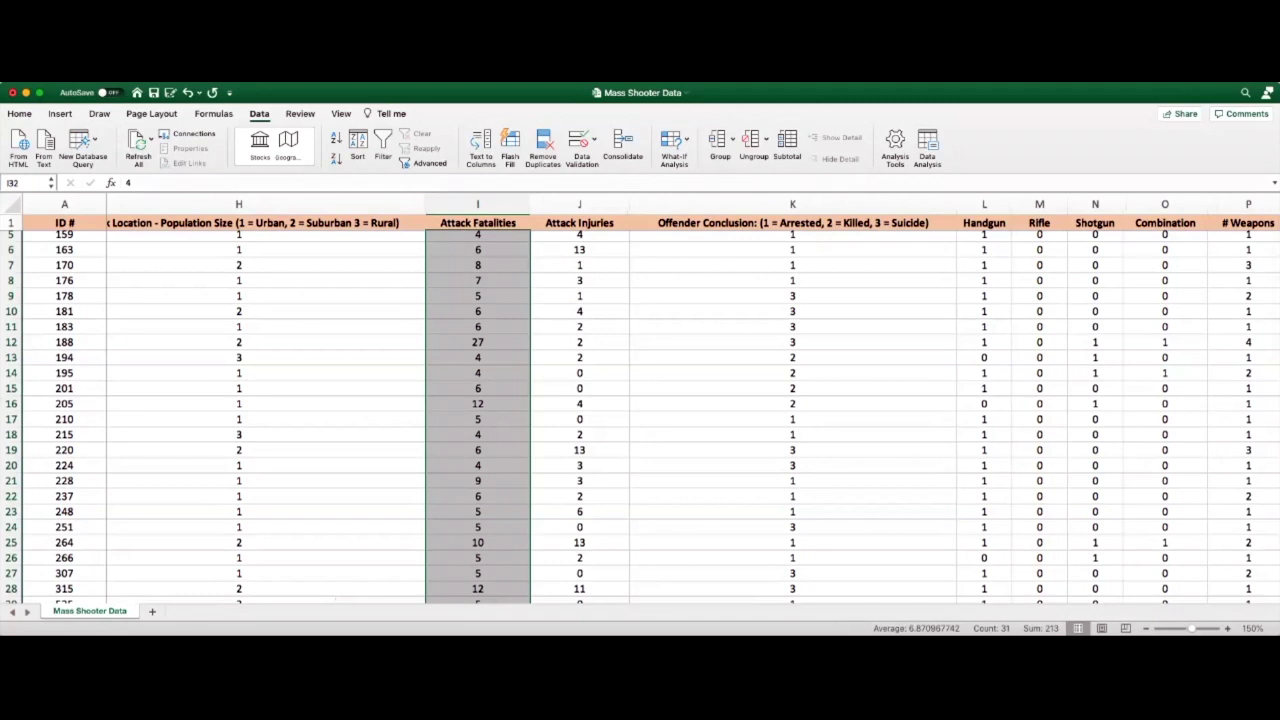
scroll(640, 411, "up", 3)
scroll(640, 411, "left", 2)
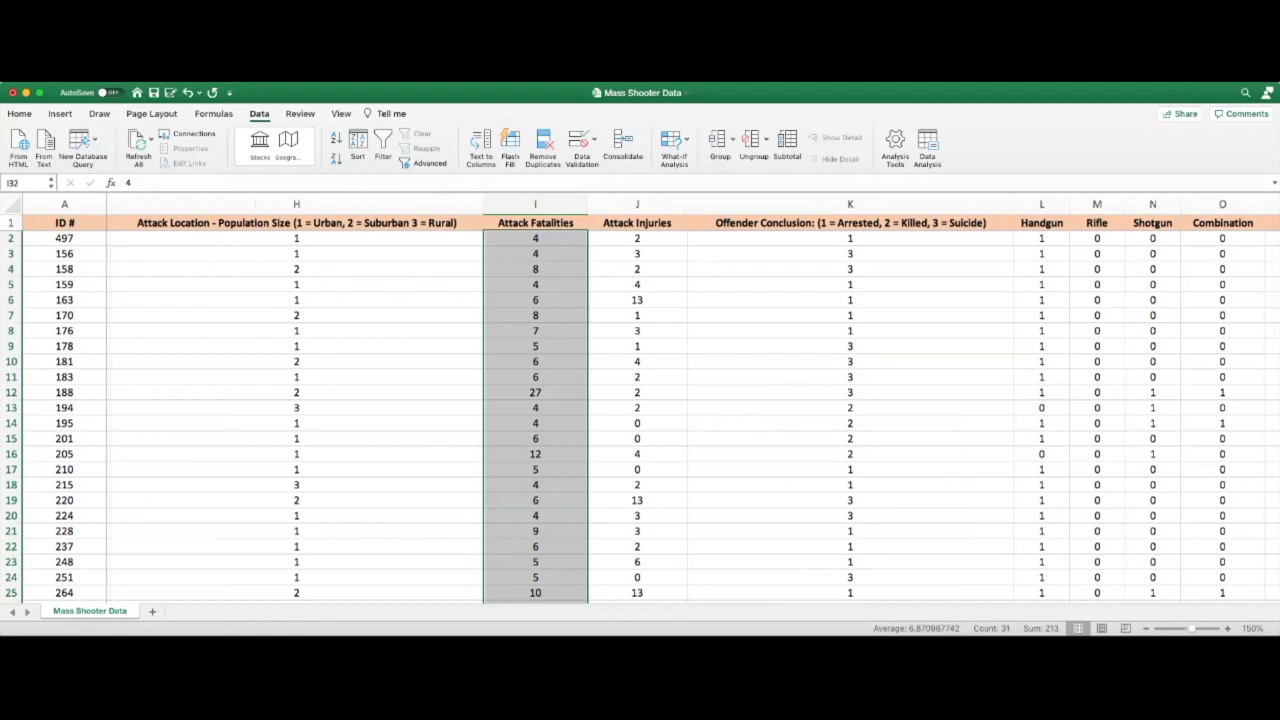
Start a t-Test: Two-Sample Assuming Equal Variances with the rifle-case fatalities I33:I52 as the Variable 1 Range.
left_click(927, 145)
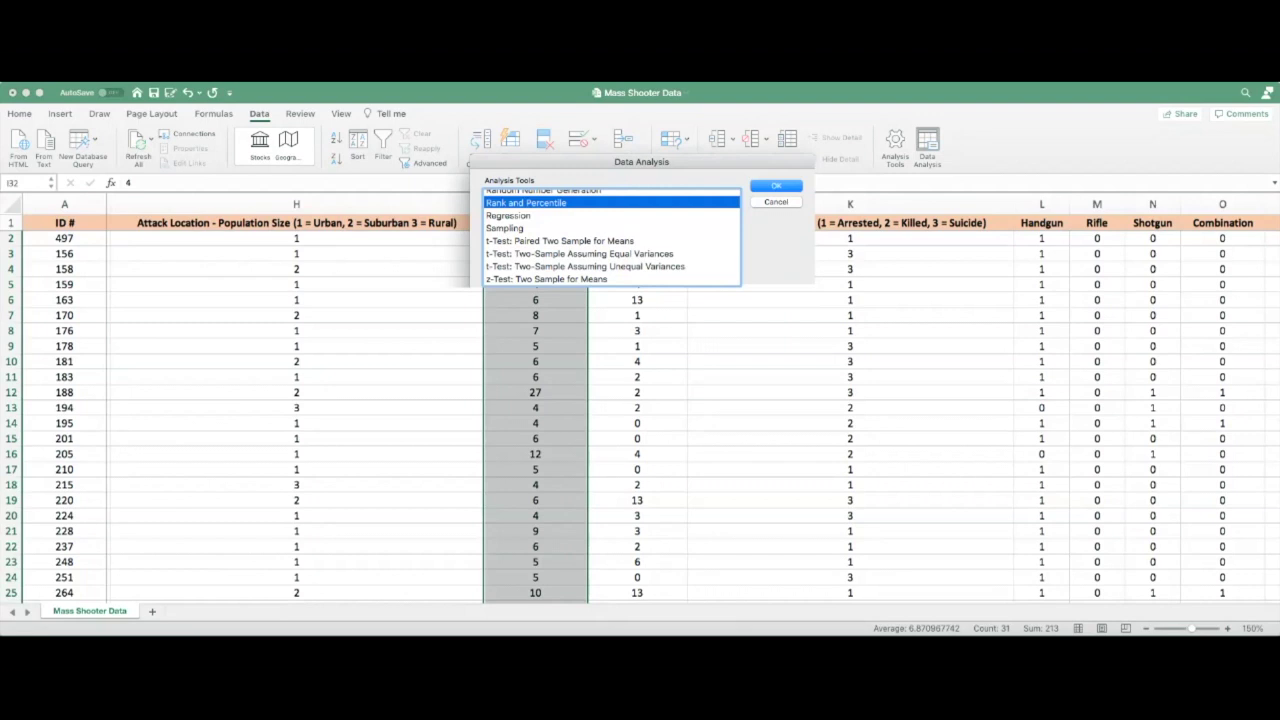
left_click(579, 253)
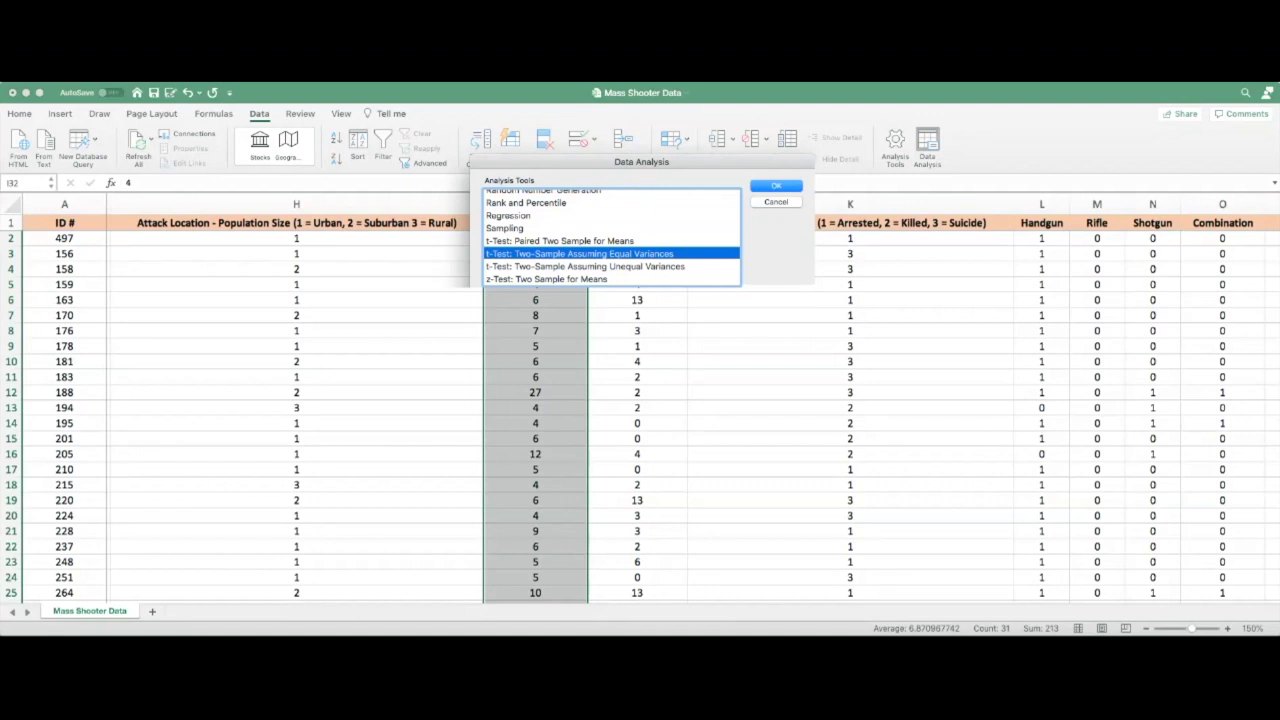
key("Return")
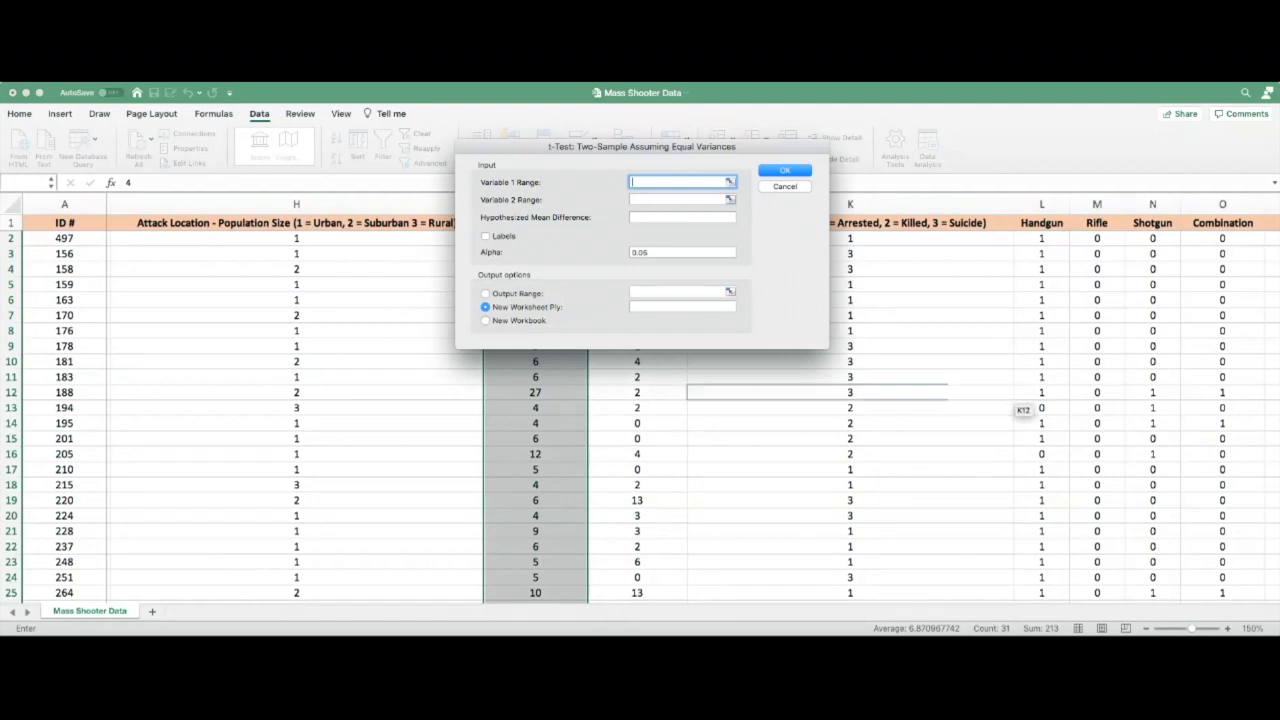
scroll(923, 549, "down", 10)
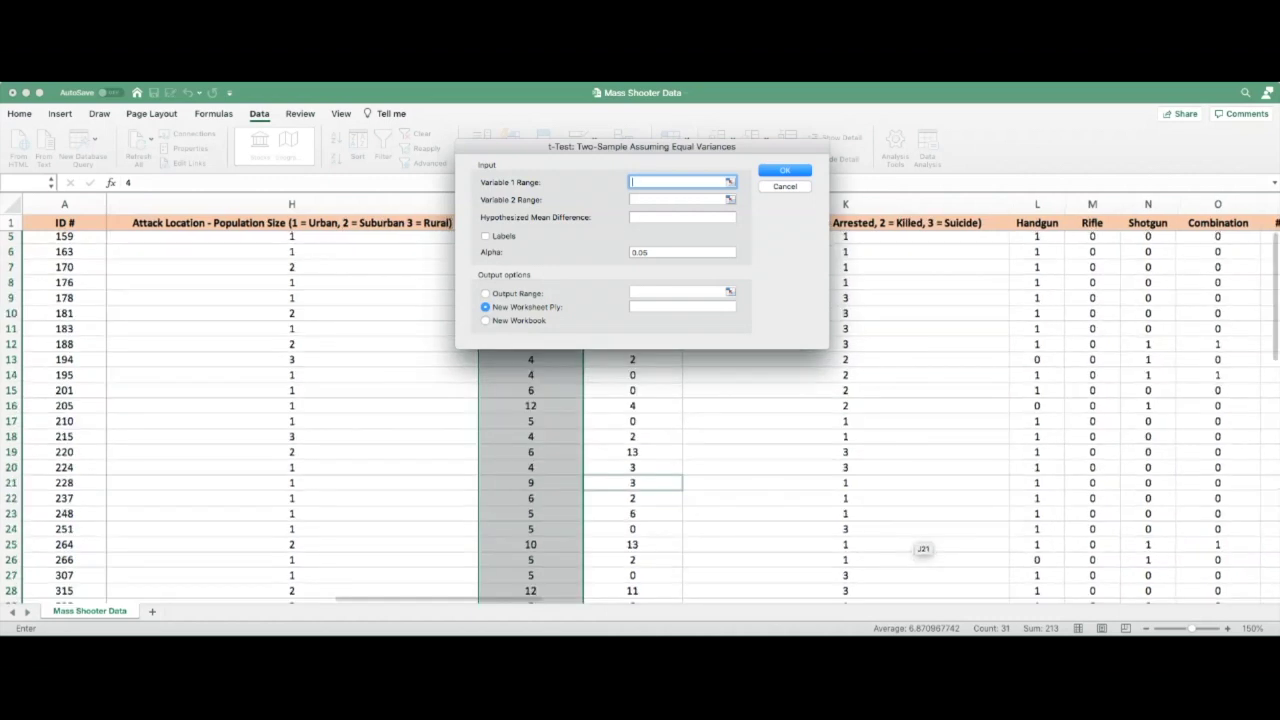
scroll(1058, 328, "down", 2)
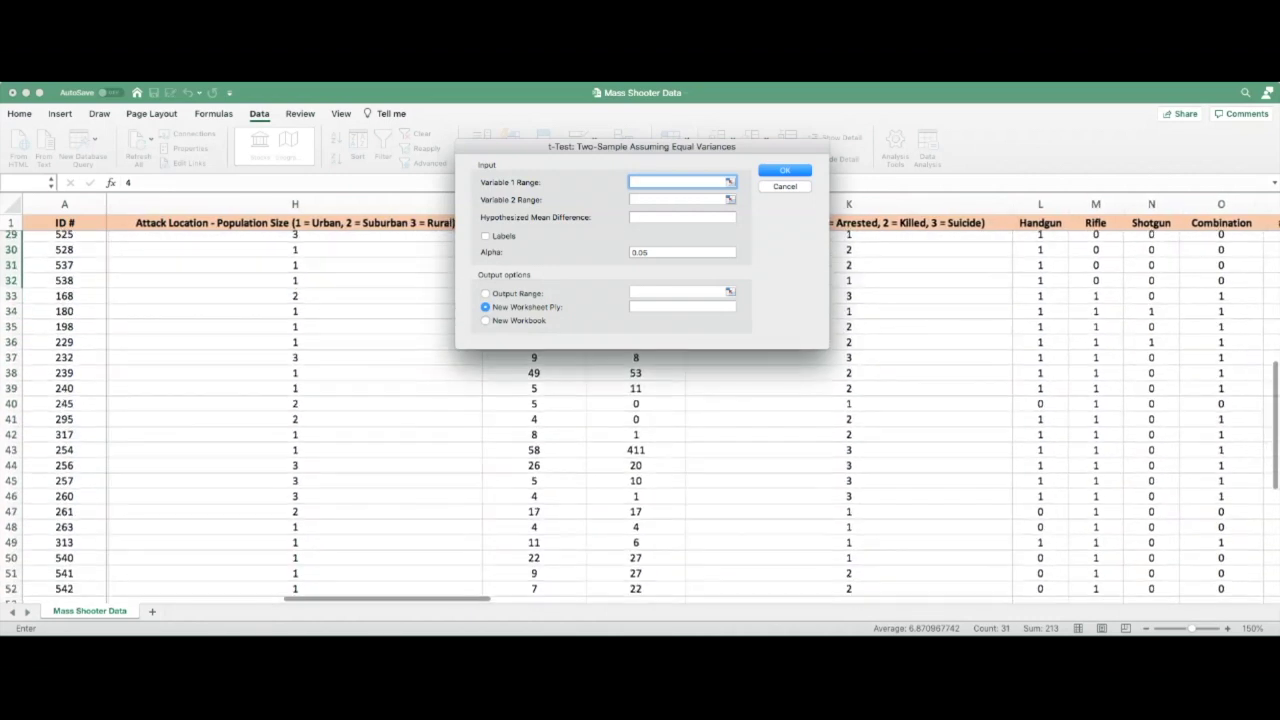
scroll(1058, 328, "right", 2)
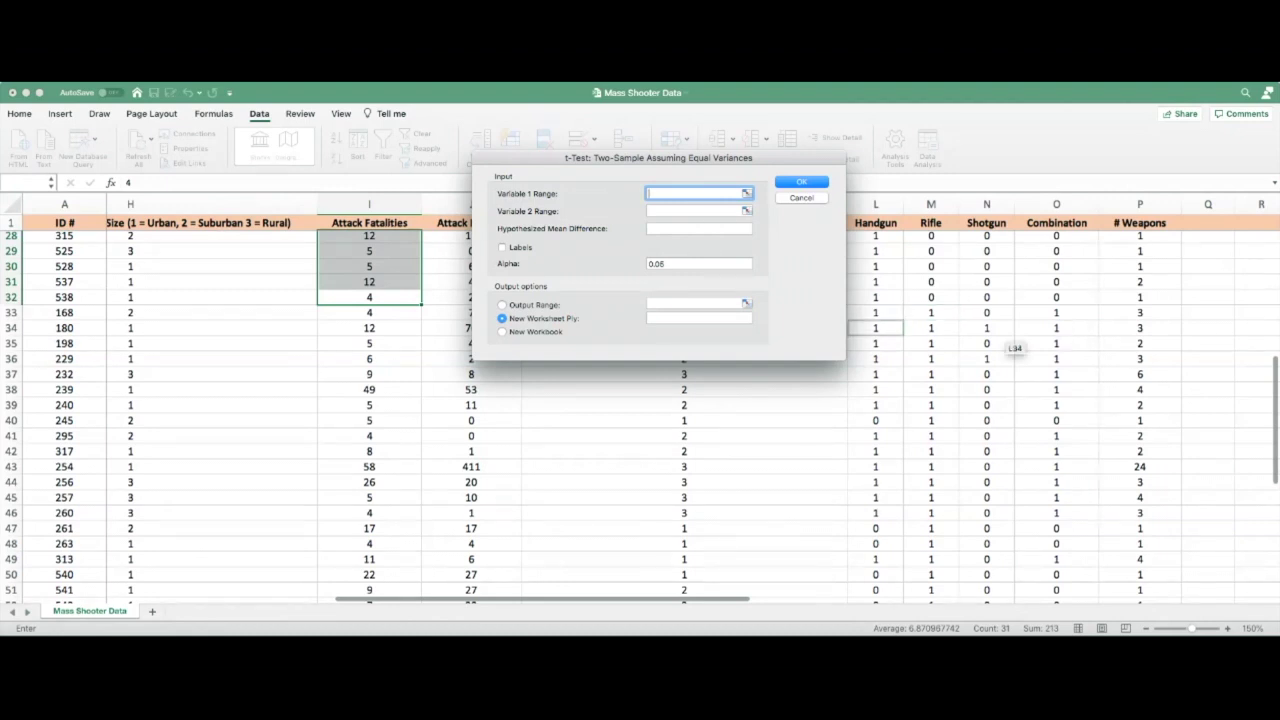
left_click(410, 314)
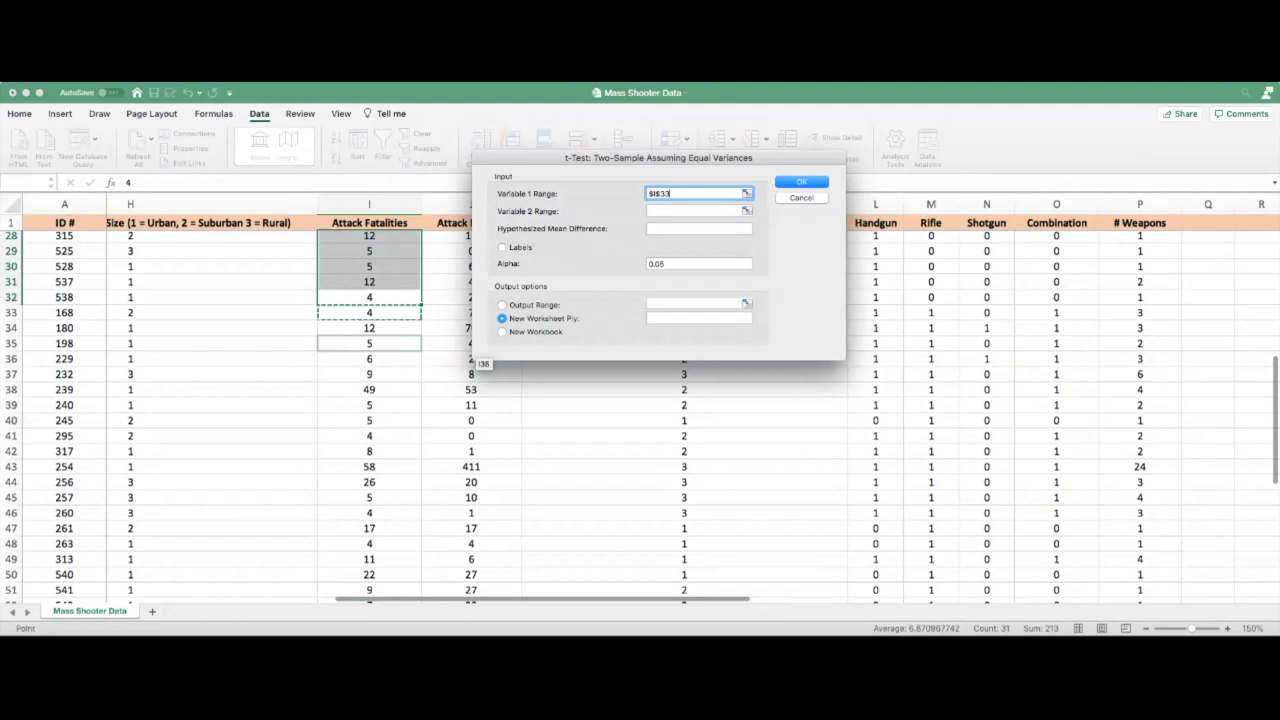
scroll(640, 410, "down", 3)
left_click(359, 509, "shift")
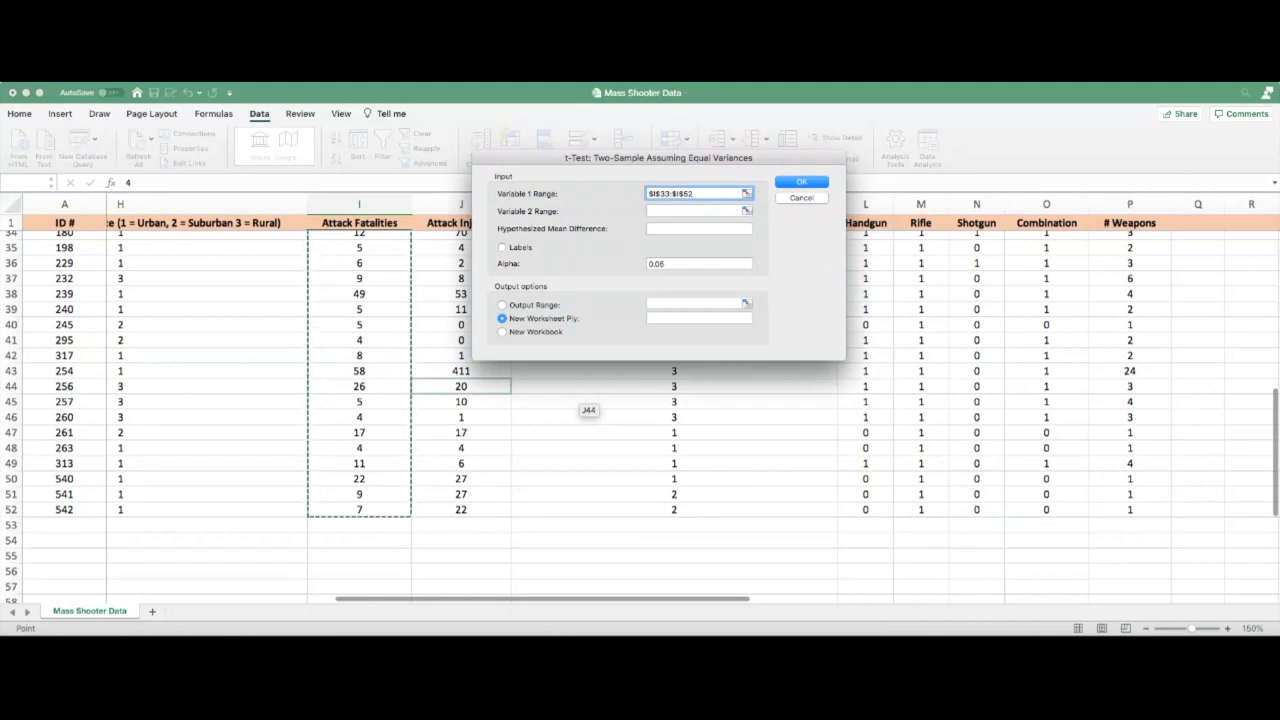
Set the Variable 2 Range to the non-rifle fatalities I2:I32 and output the t-test to a new worksheet named T-Test.
scroll(640, 410, "up", 3)
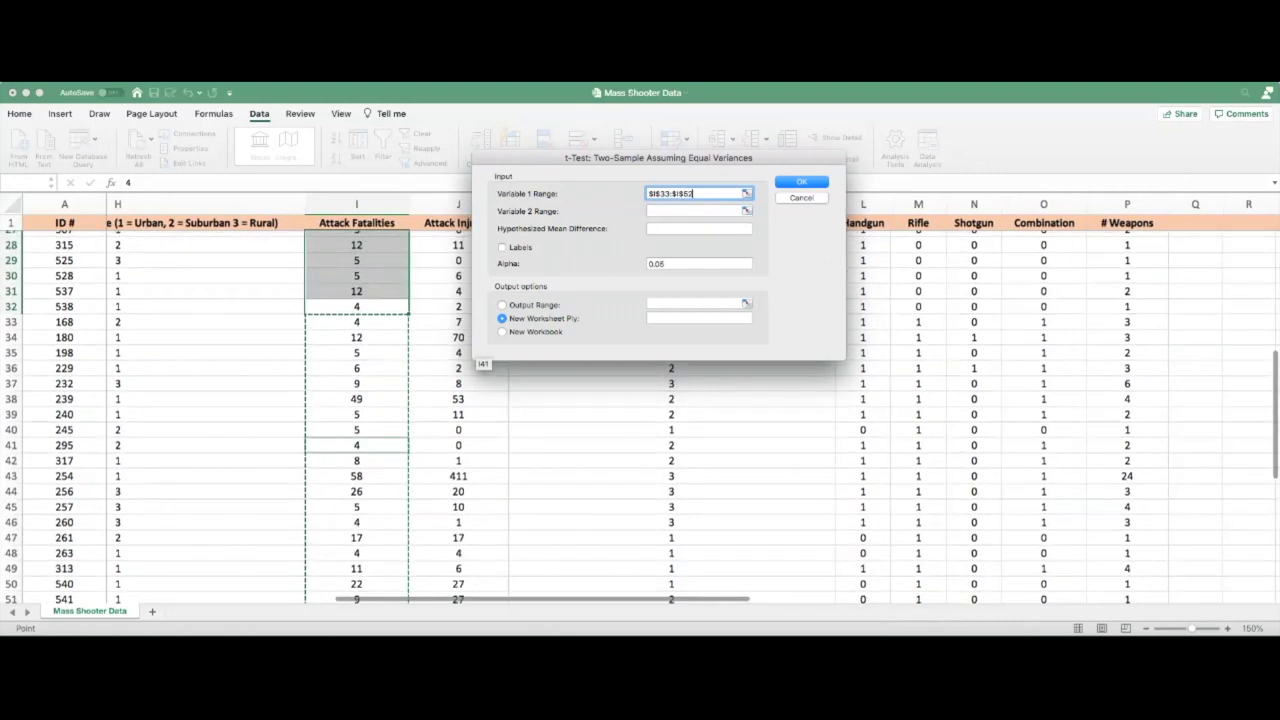
key("Tab")
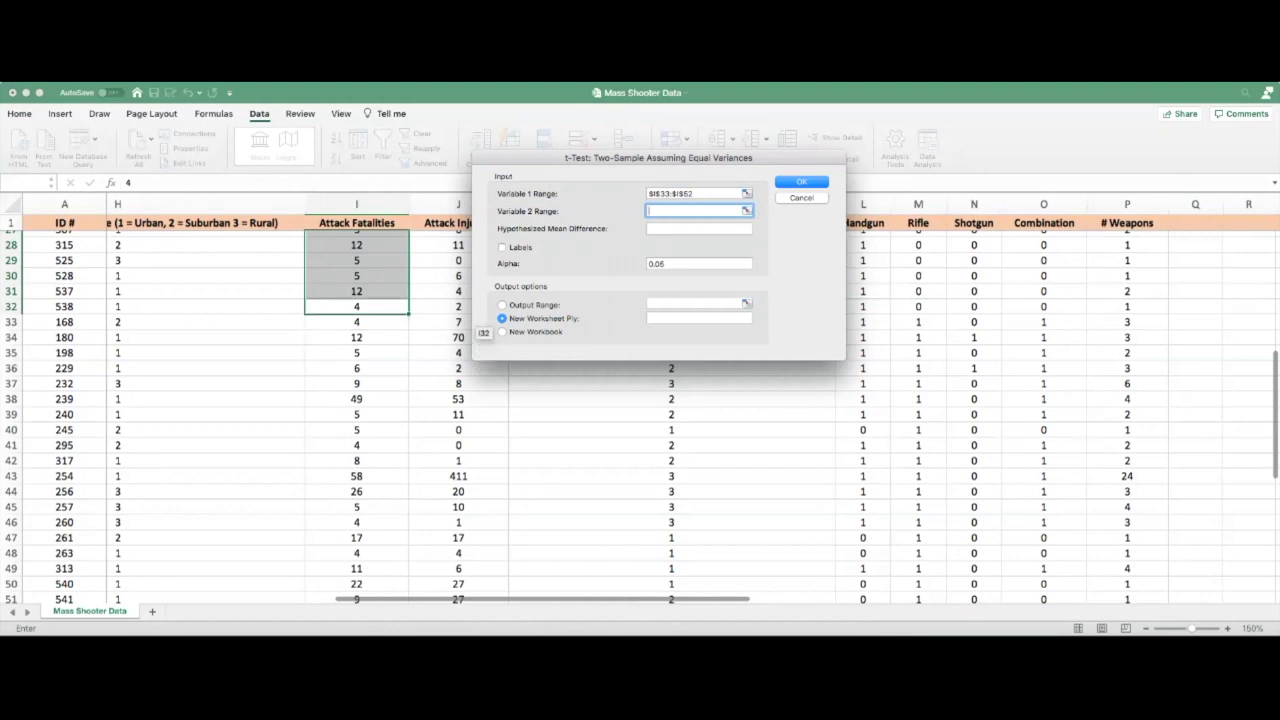
left_click(356, 306)
scroll(356, 306, "up", 5)
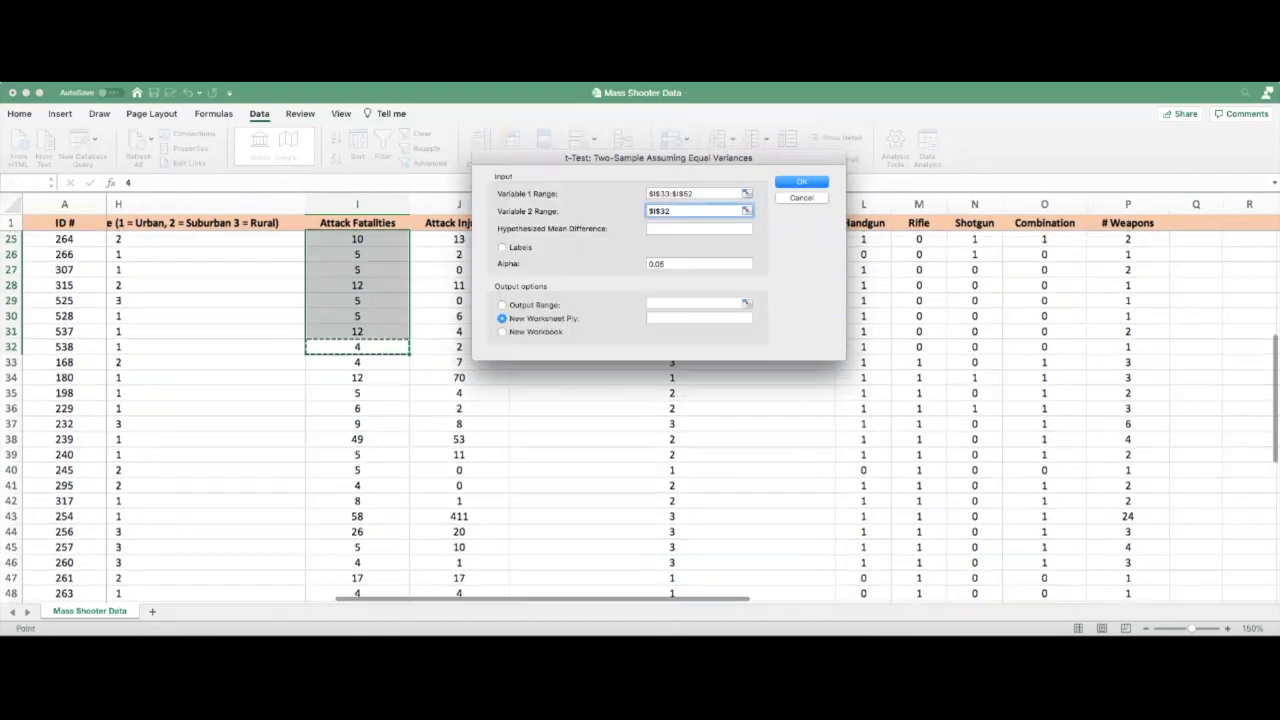
scroll(400, 420, "up", 4)
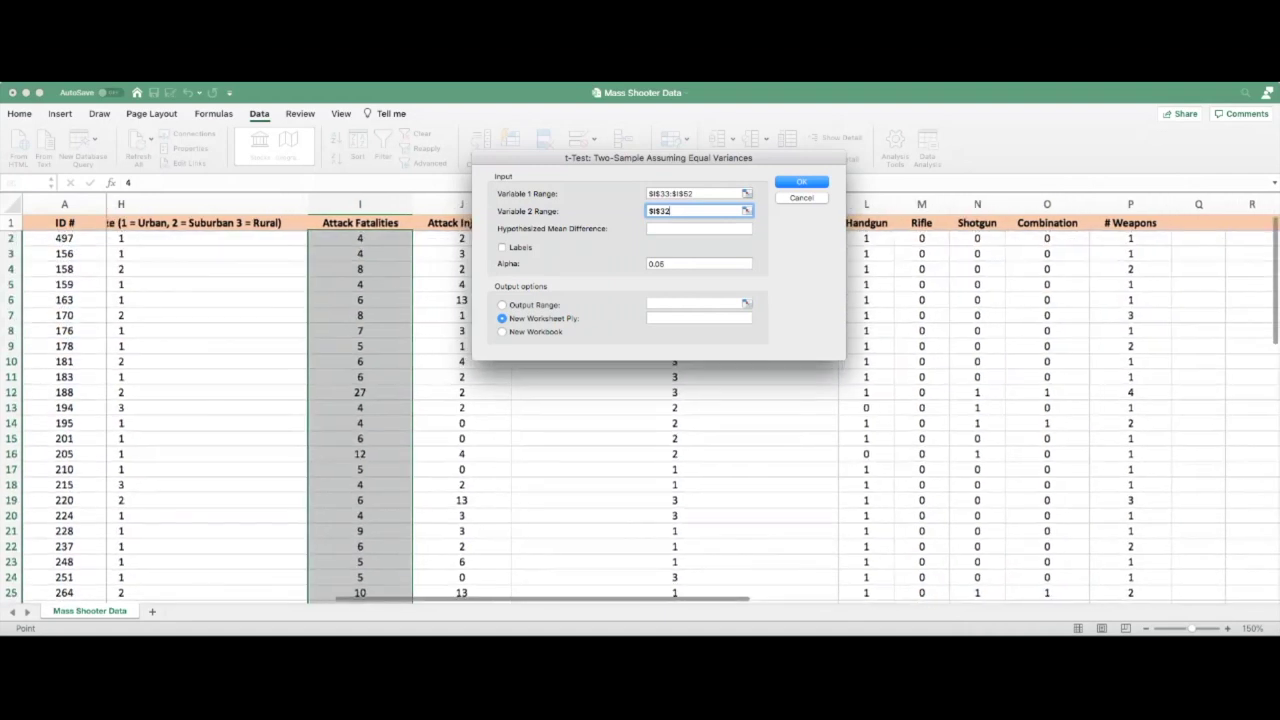
left_click(360, 240, "shift")
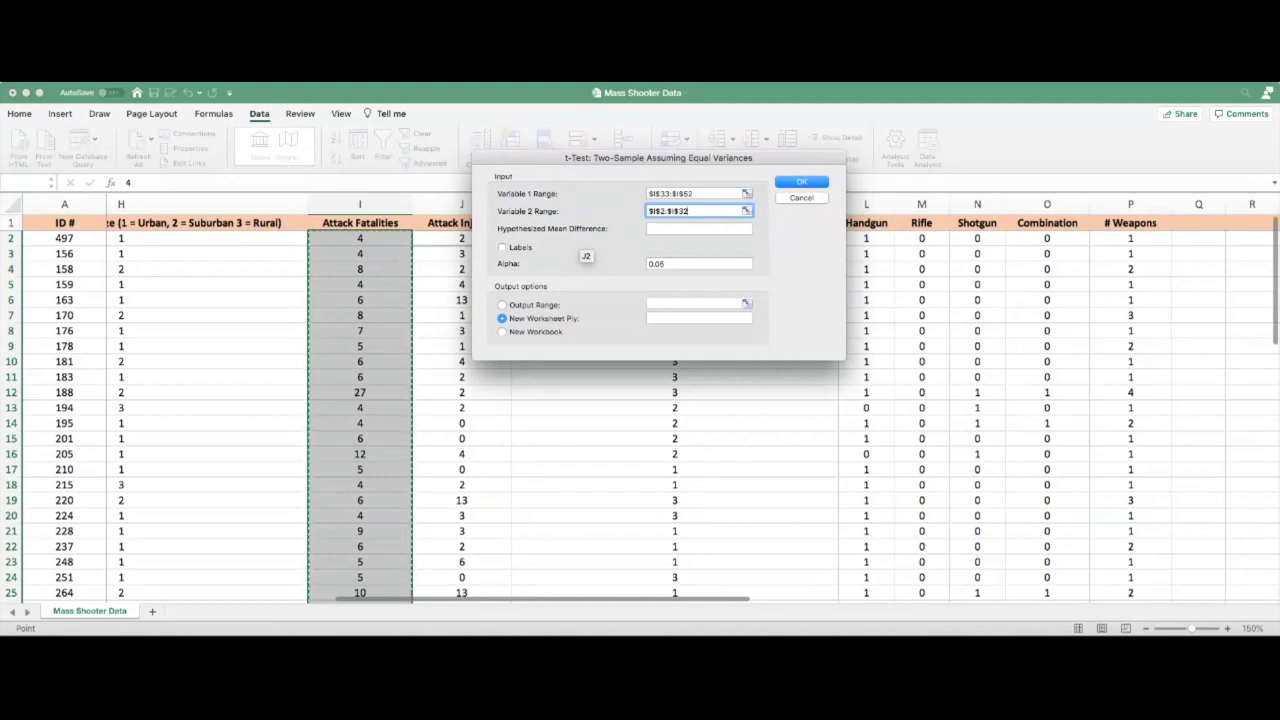
left_click(698, 318)
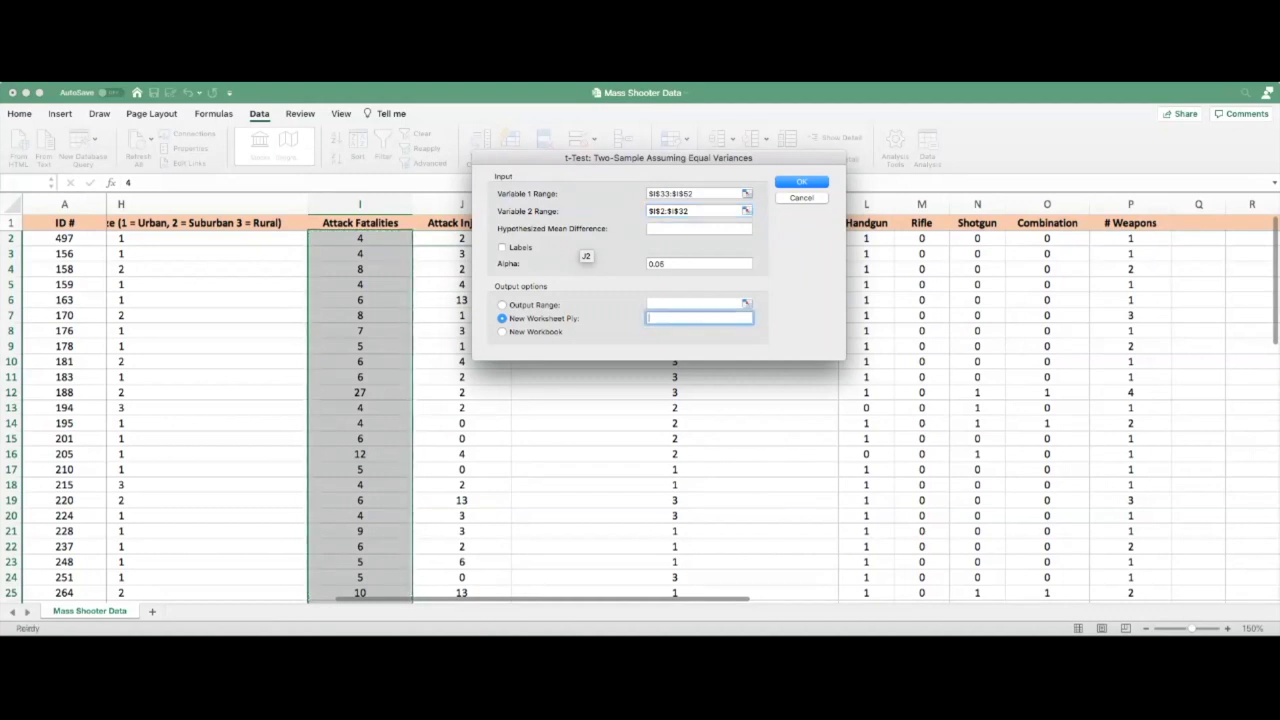
type("T-Test")
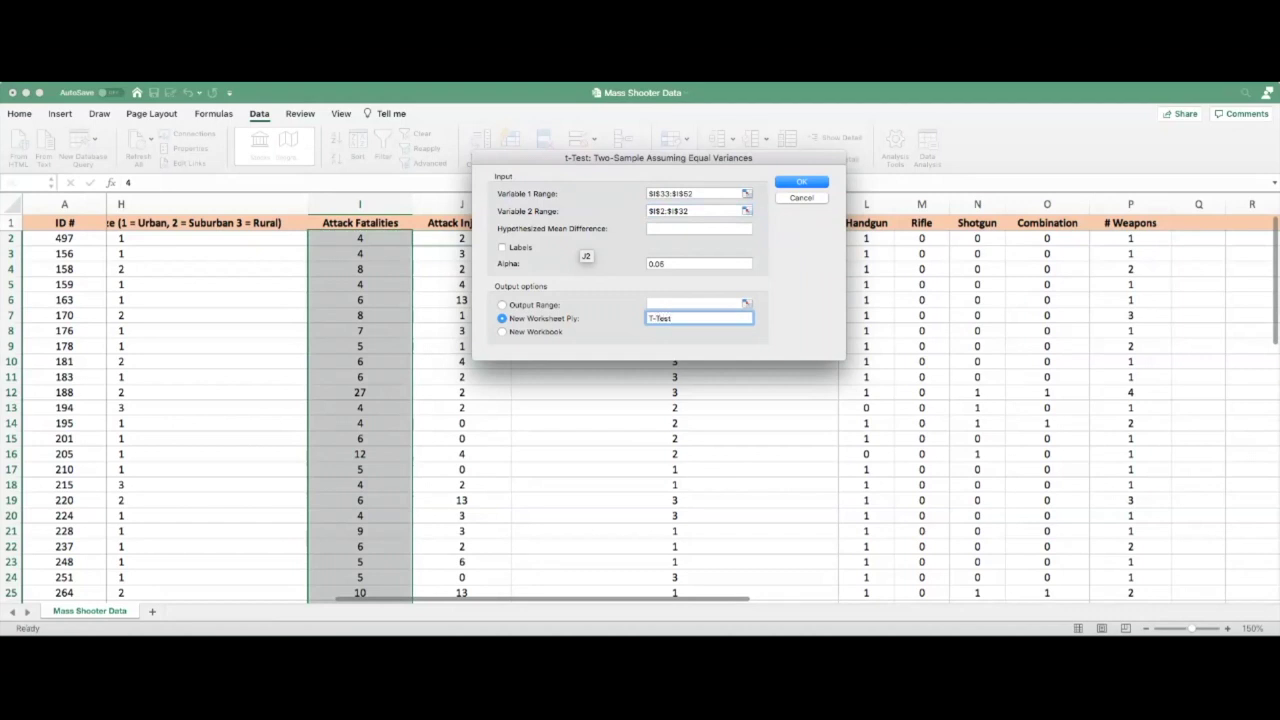
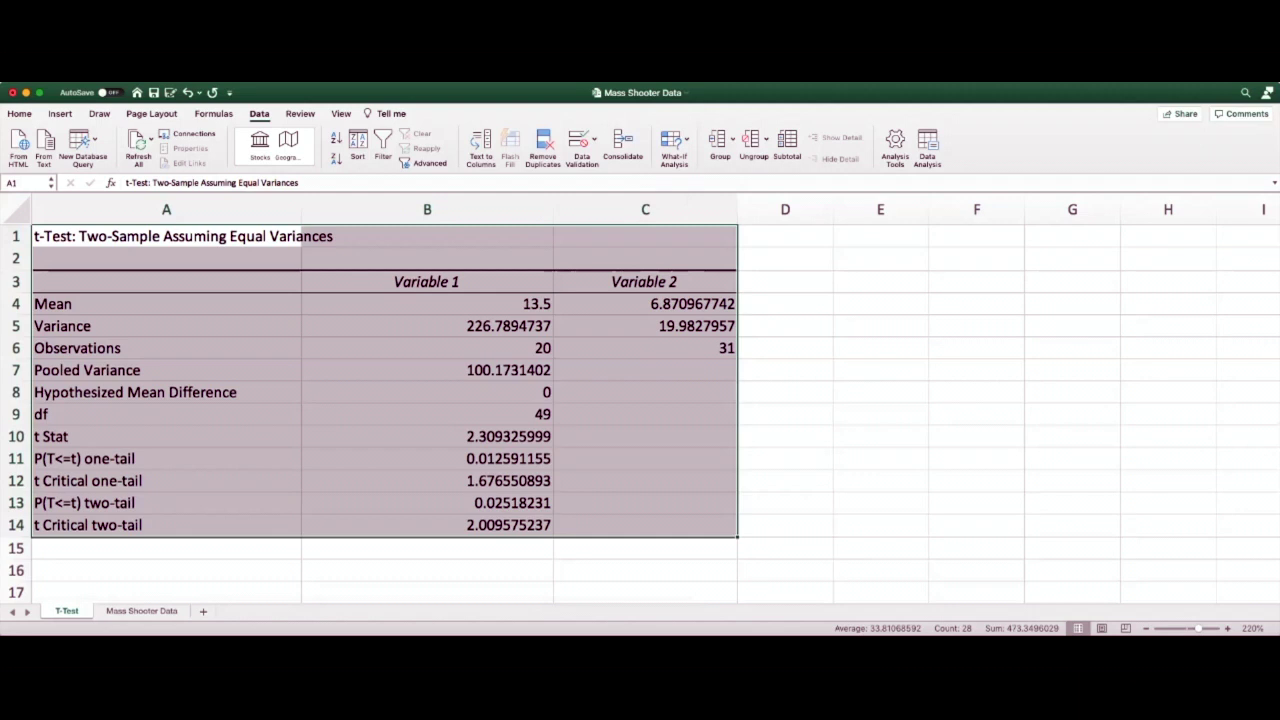
Examine the t-test results, comparing the two variables' means and the one-tail and two-tail P values.
left_click(427, 303)
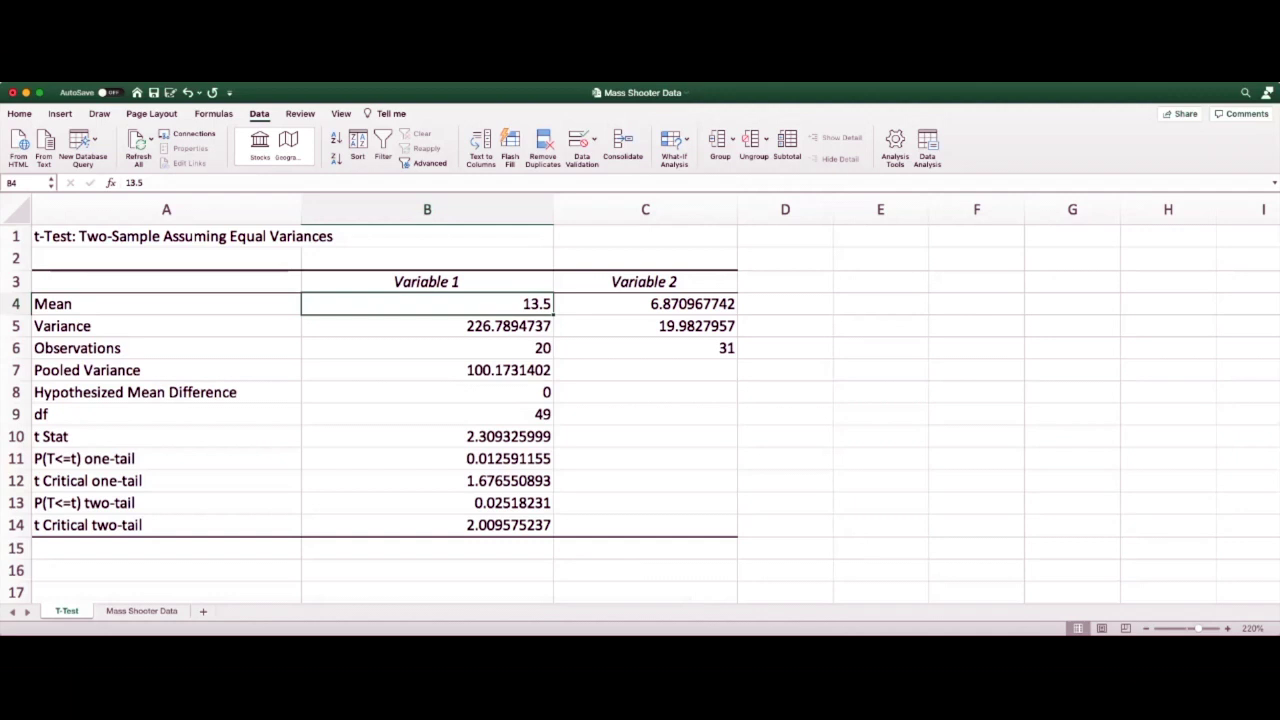
left_click(645, 303)
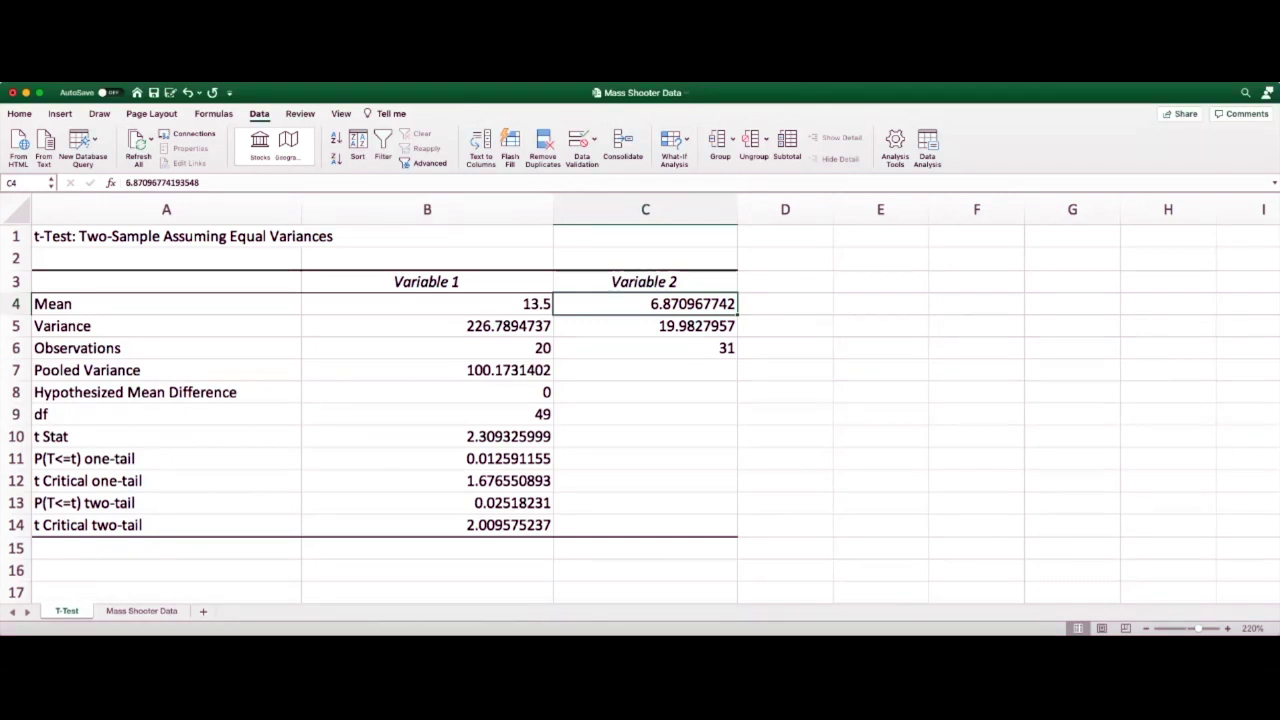
left_click(427, 458)
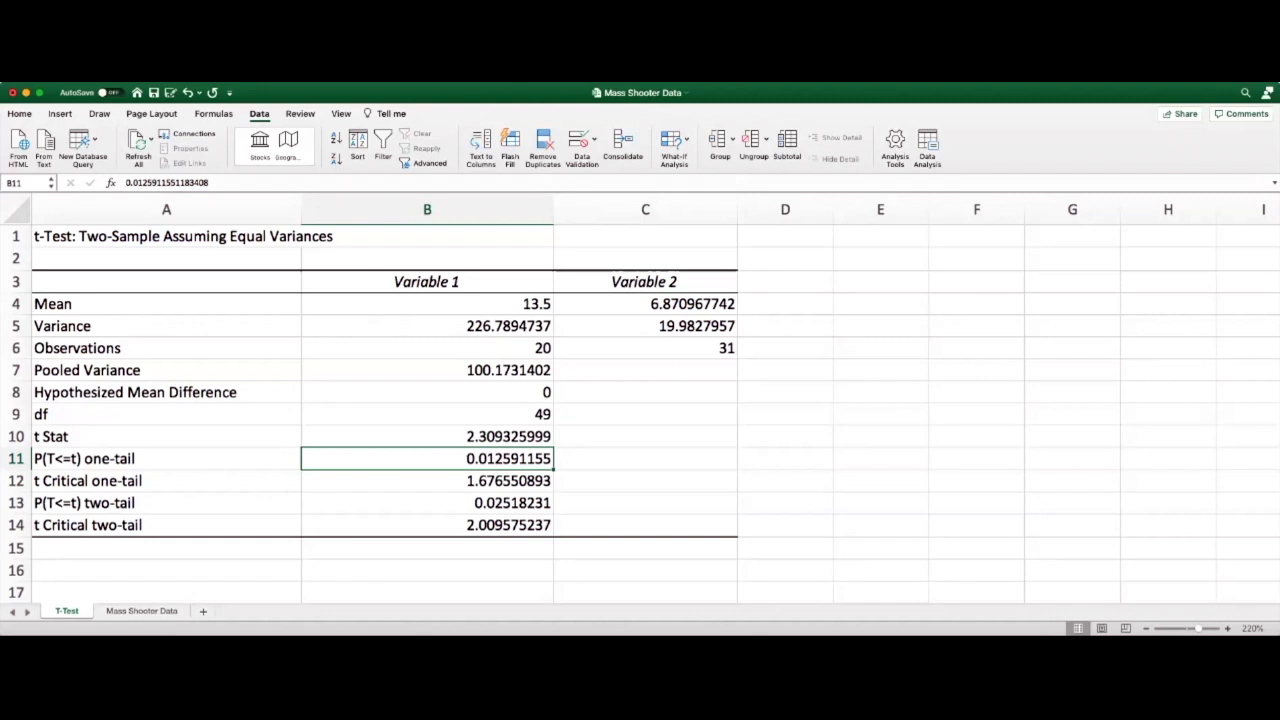
left_click(427, 503)
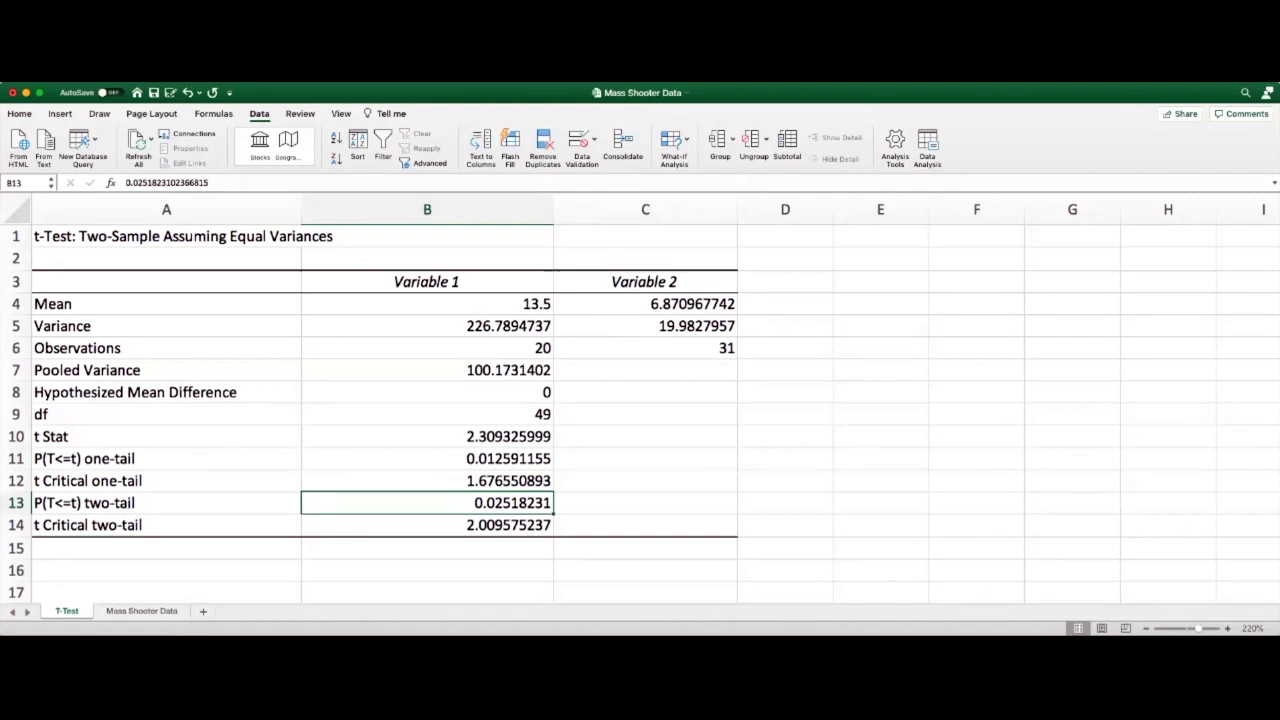
left_click(427, 459)
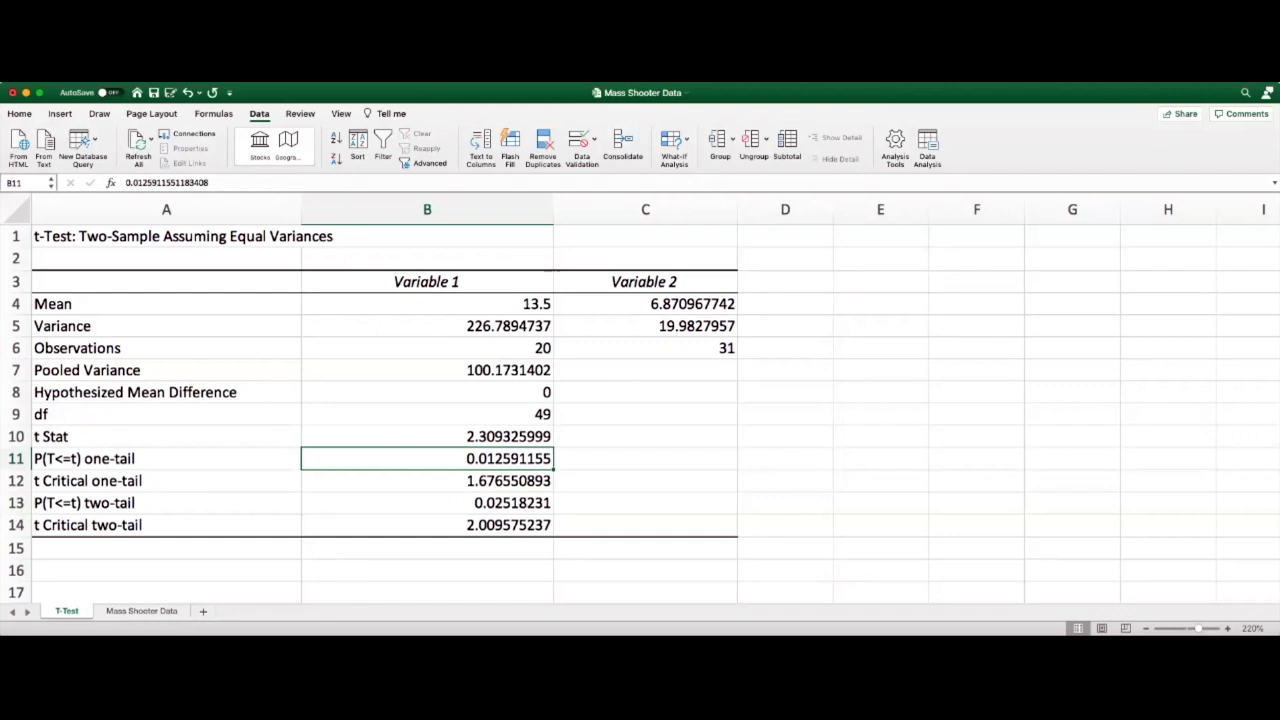
left_click(427, 503)
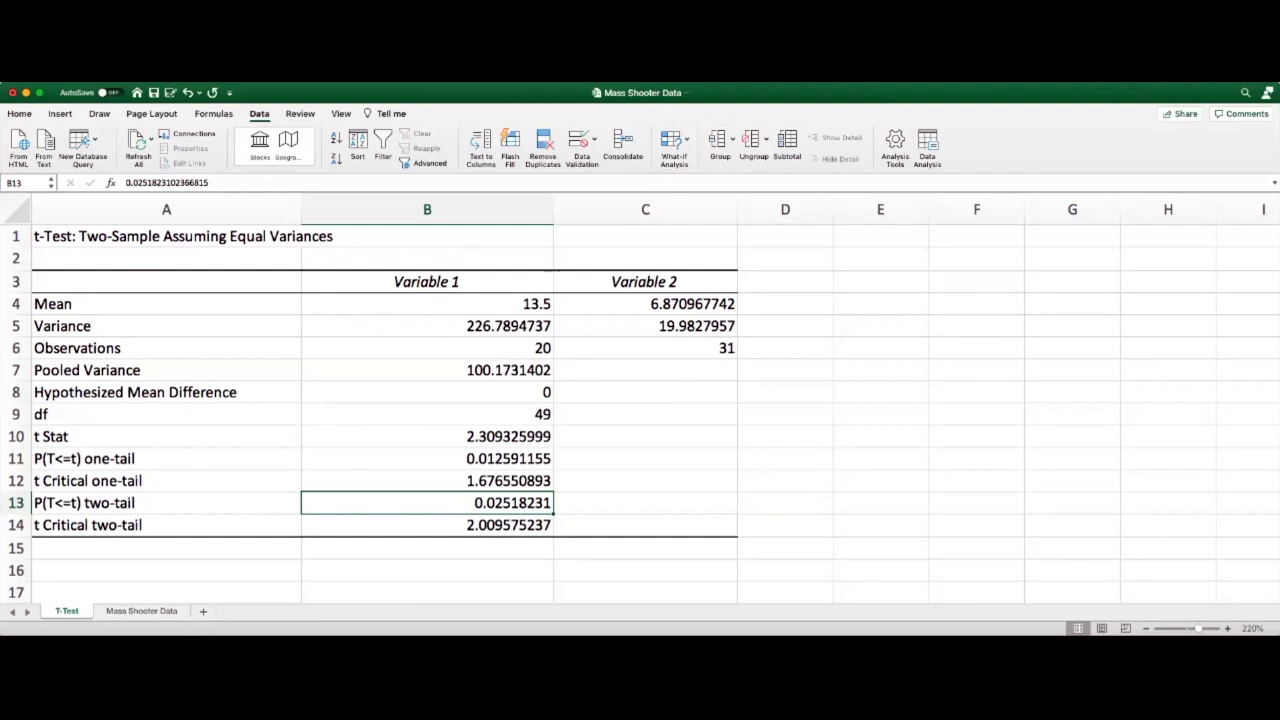
left_click(166, 503)
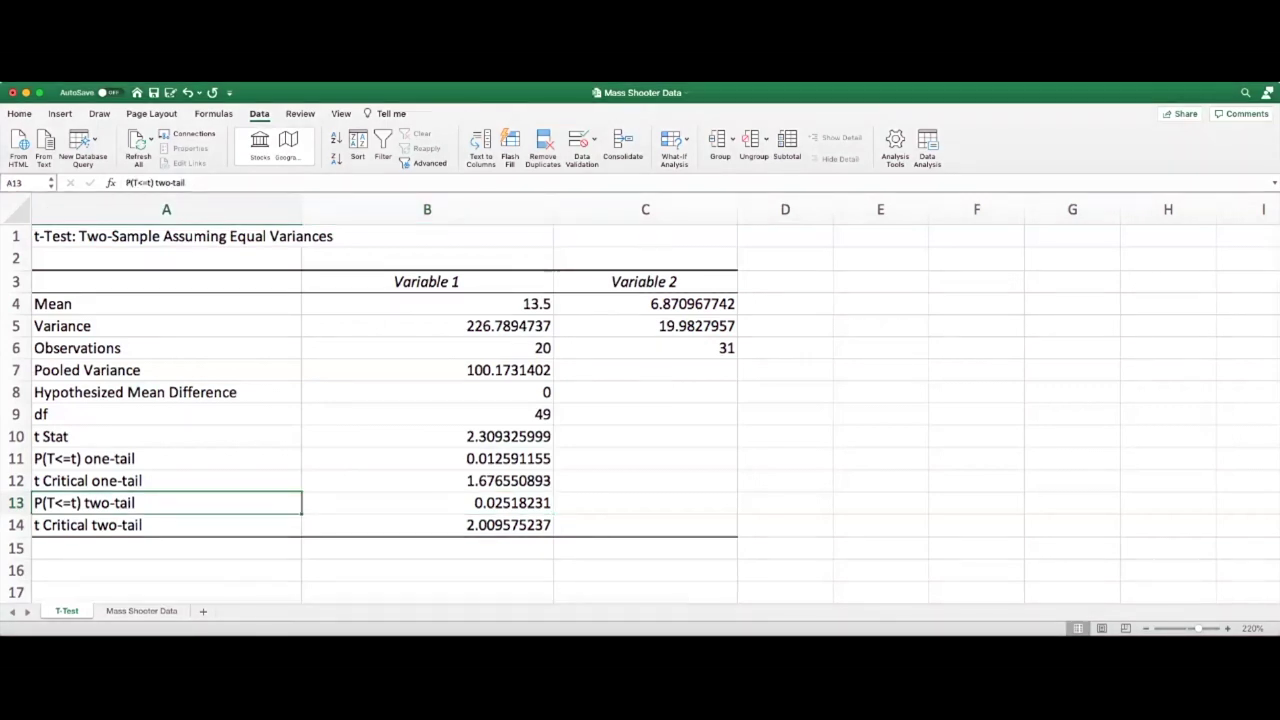
Start a Regression analysis on the Mass Shooter Data sheet with the Attack Fatalities column, header included (I1:I52), as the Input Y Range.
left_click(141, 611)
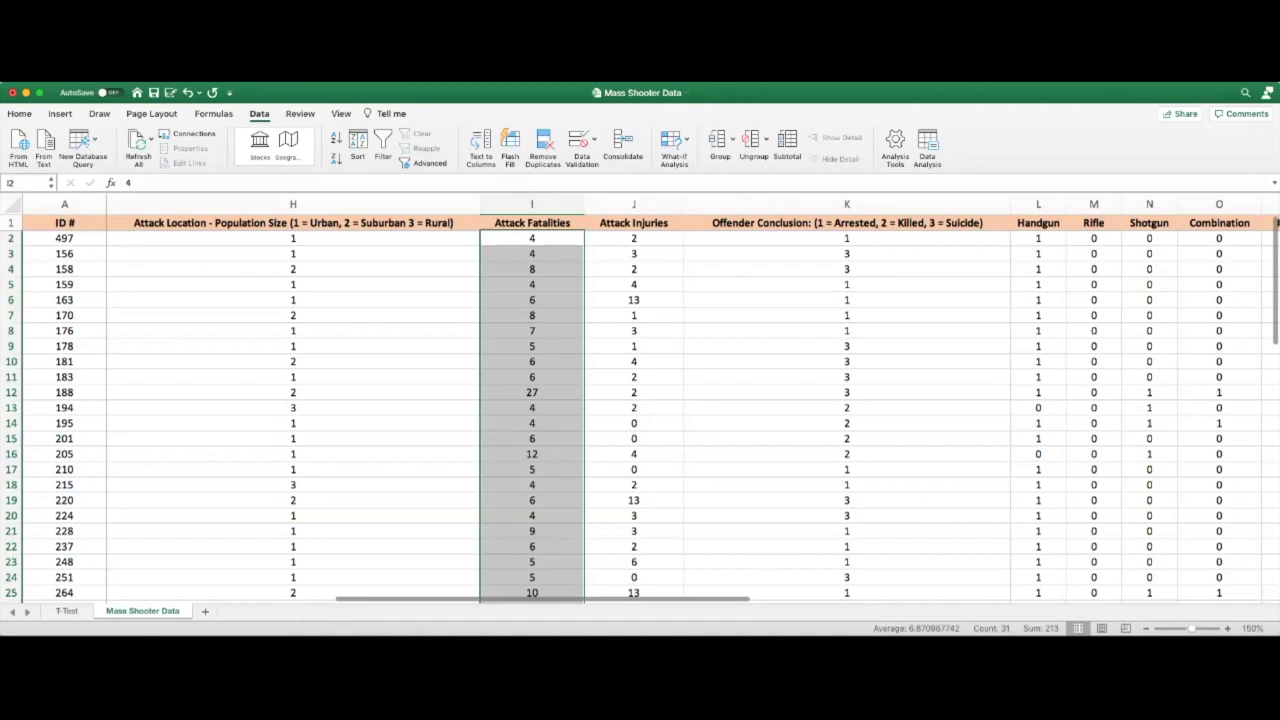
scroll(690, 400, "right", 3)
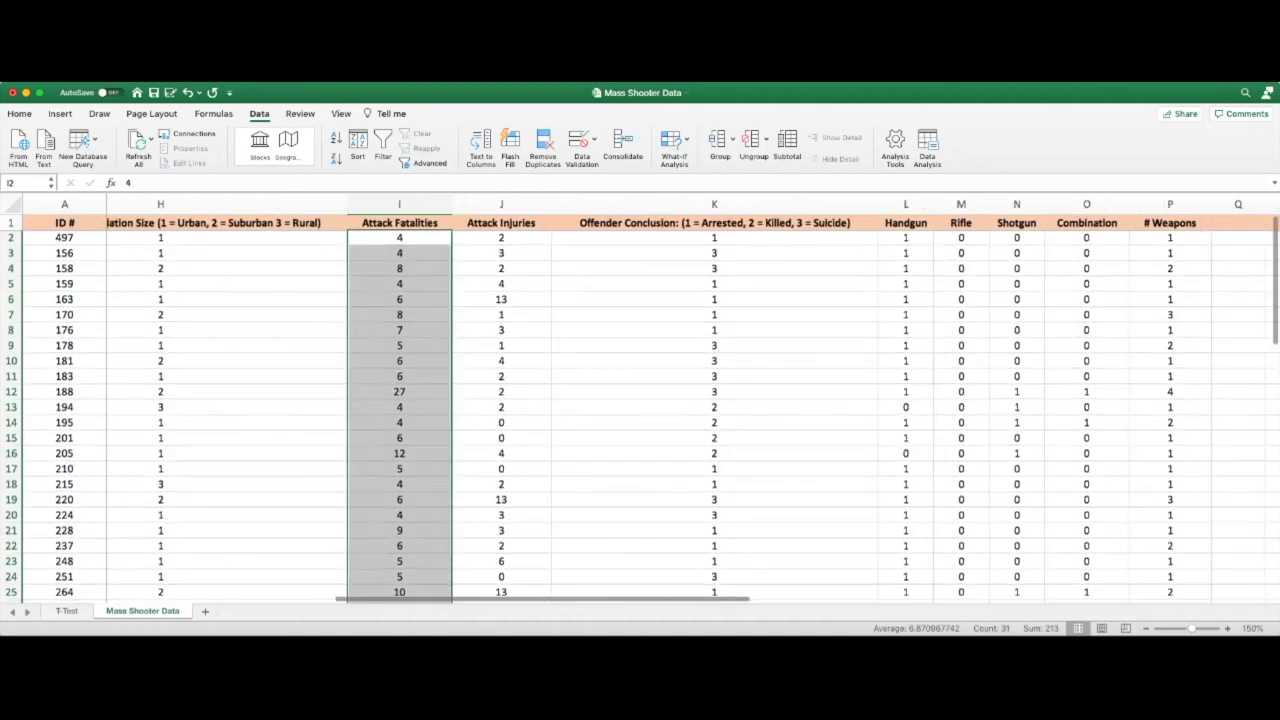
scroll(690, 400, "right", 1)
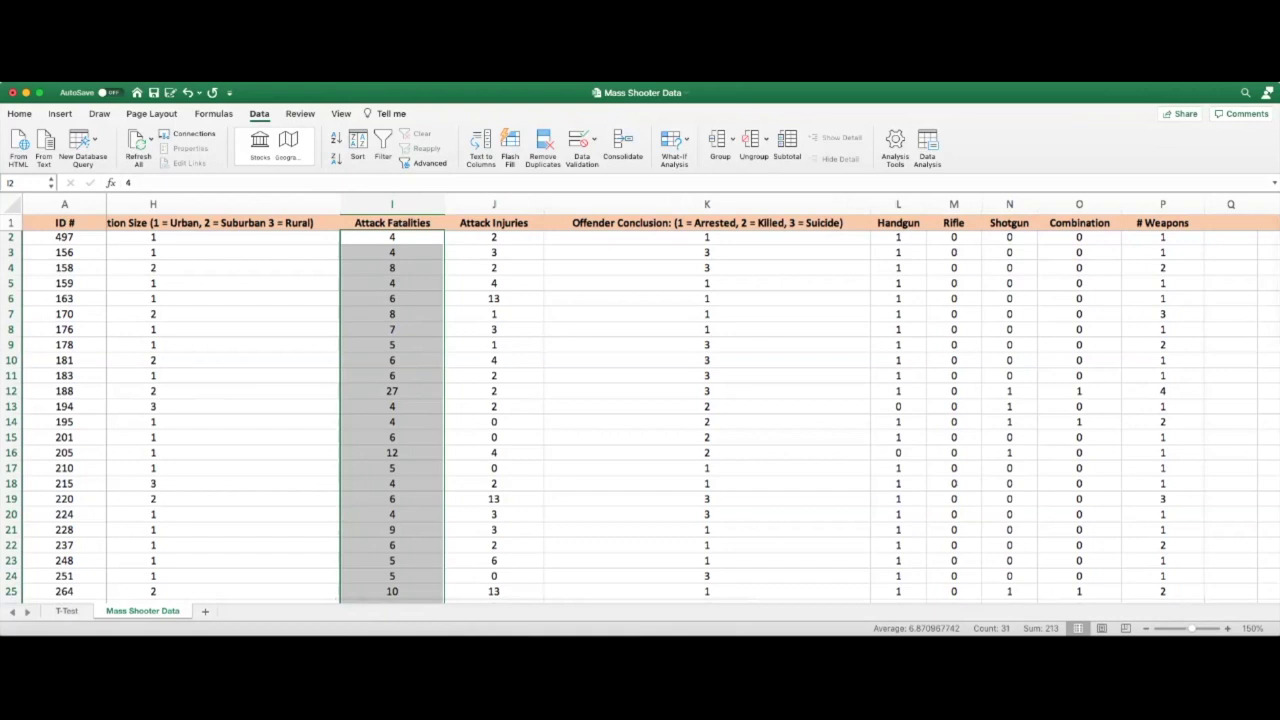
scroll(640, 400, "left", 1)
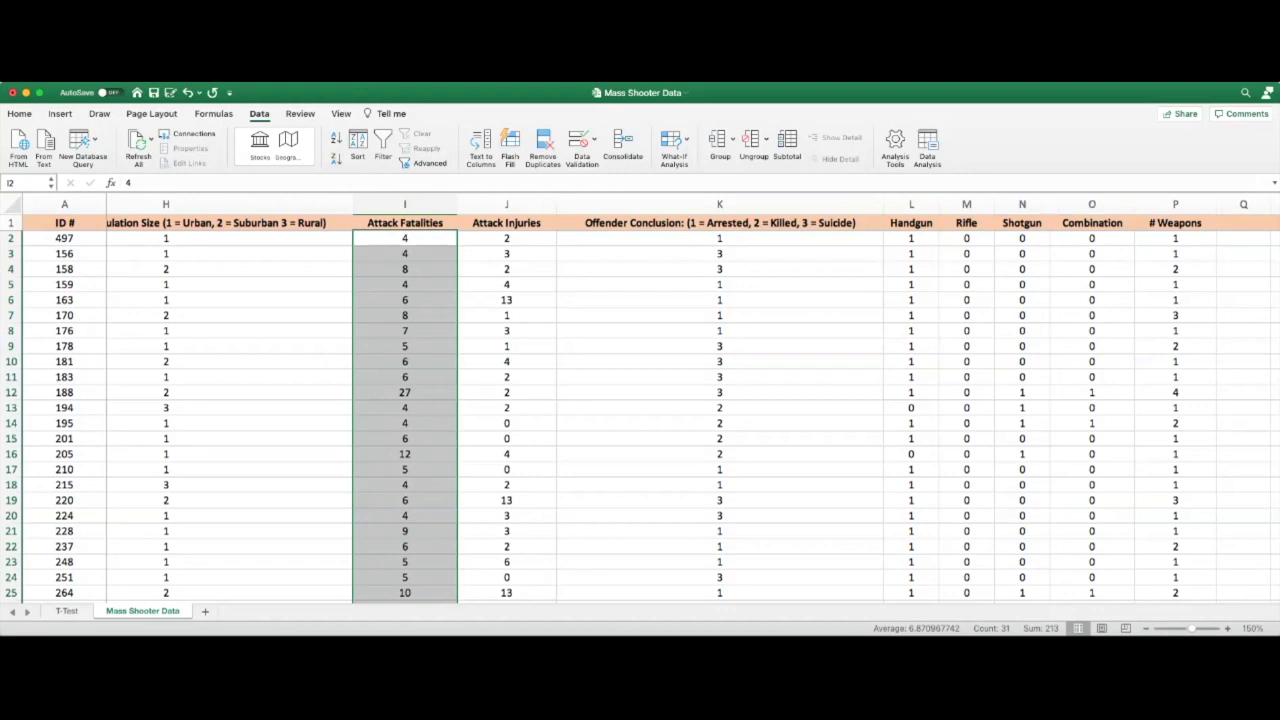
left_click(927, 148)
scroll(611, 237, "up", 1)
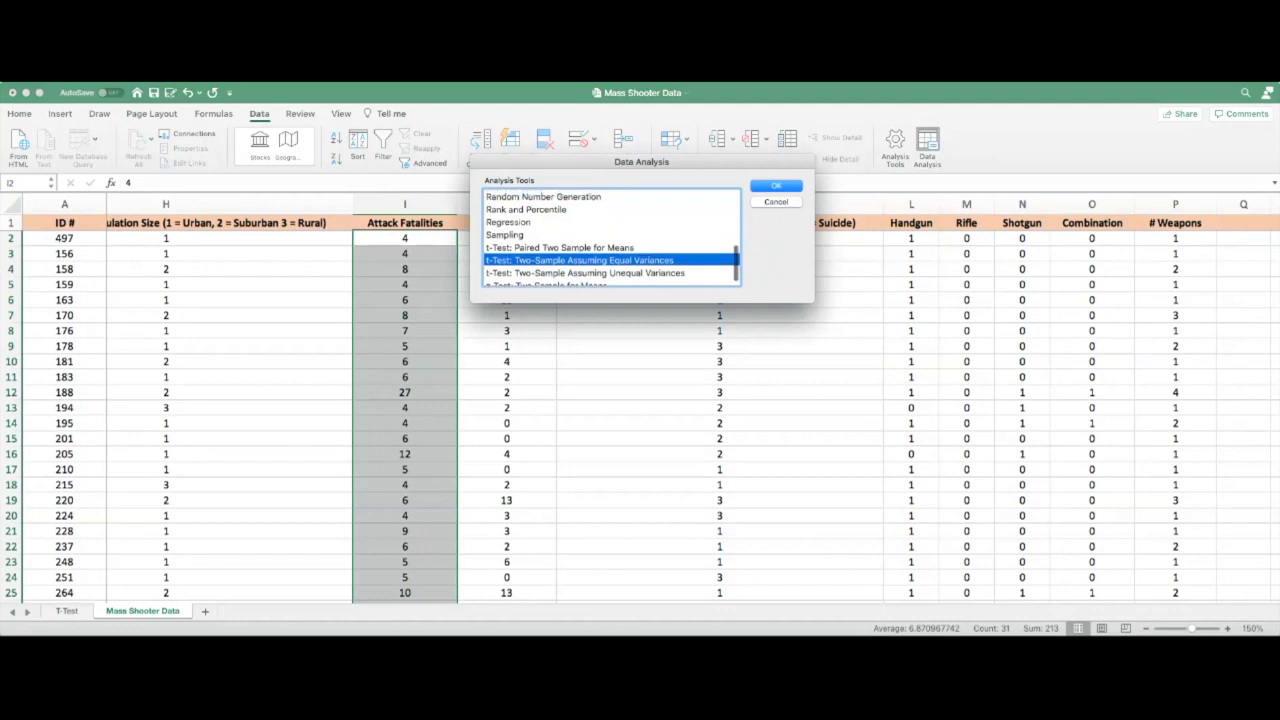
left_click(509, 222)
key("Return")
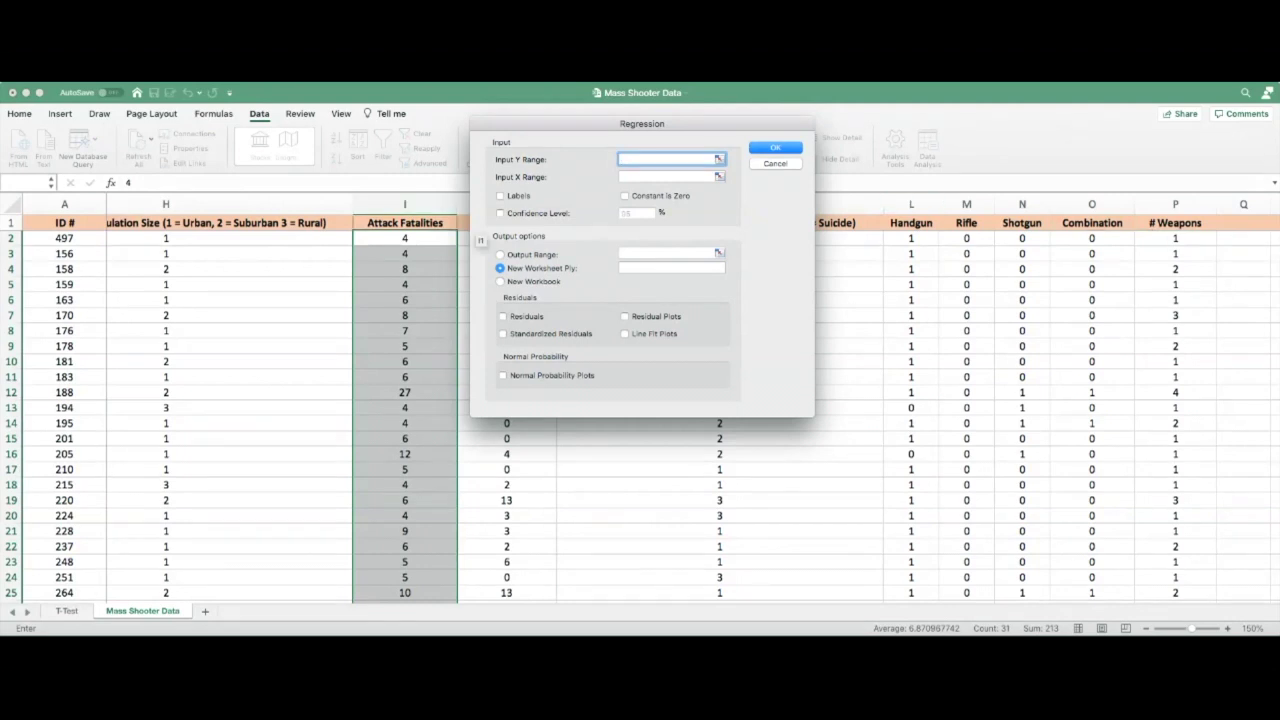
left_click(405, 222)
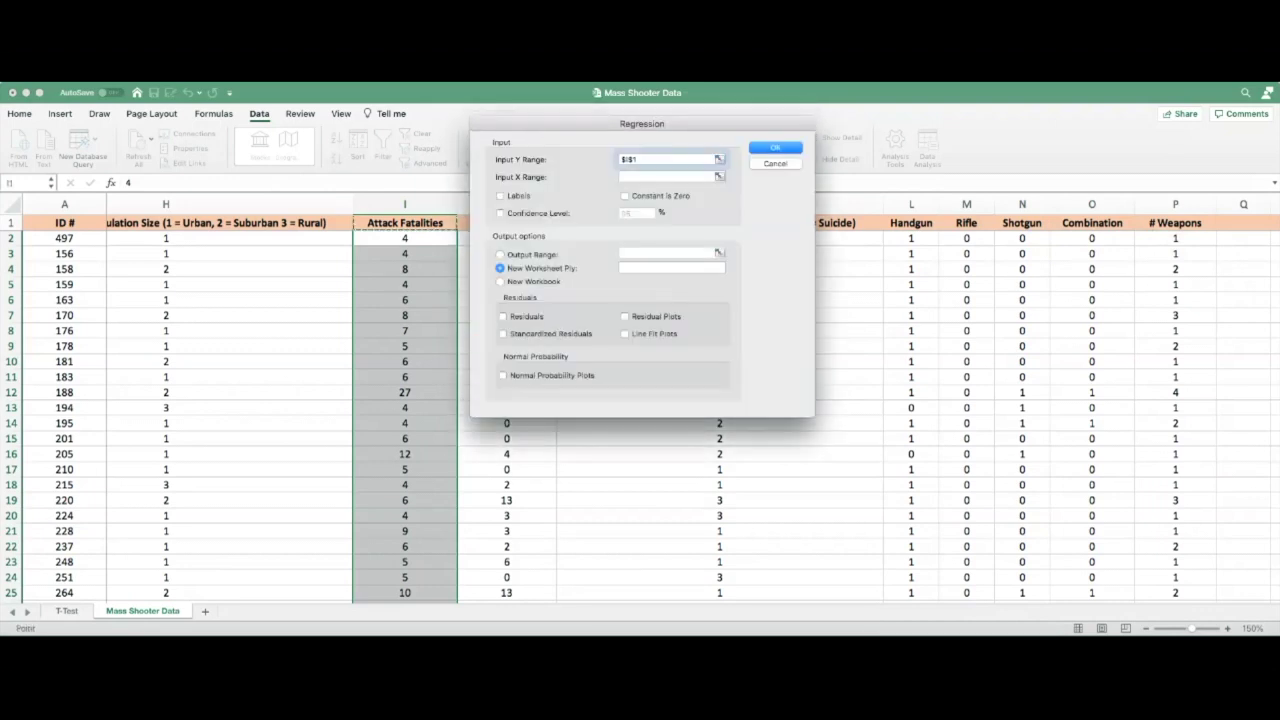
scroll(481, 364, "down", 10)
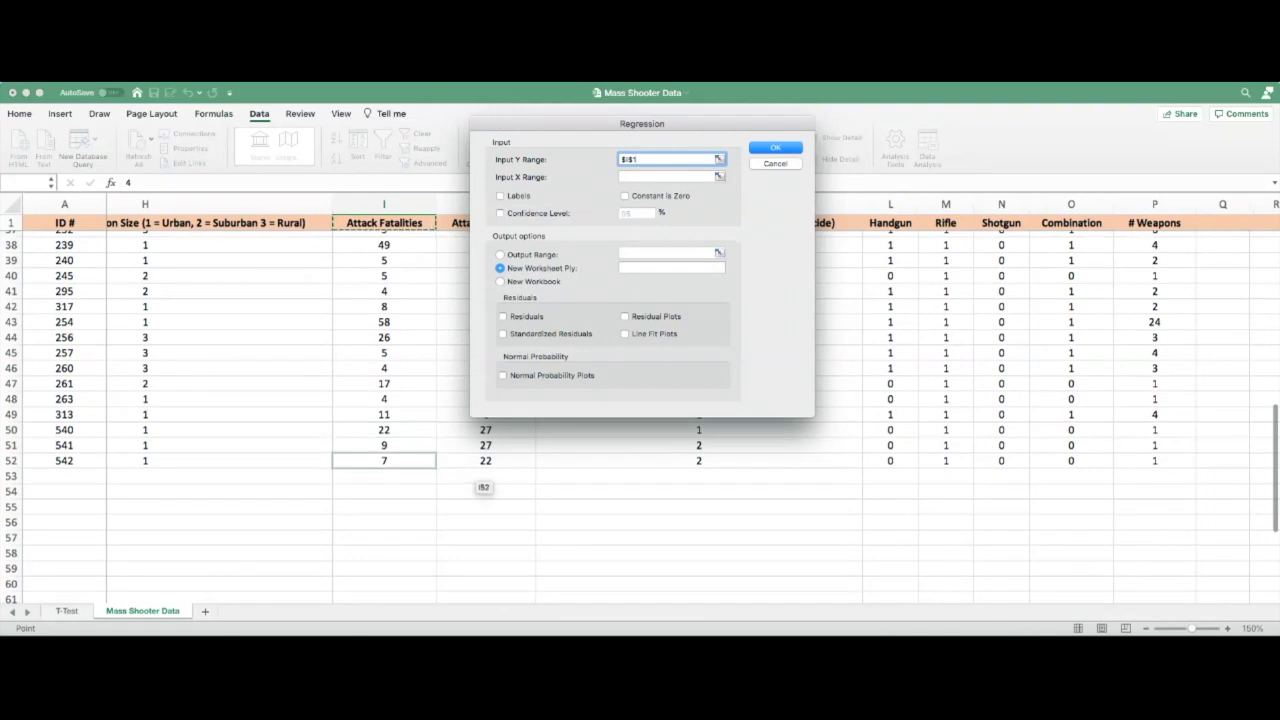
left_click(384, 460, "shift")
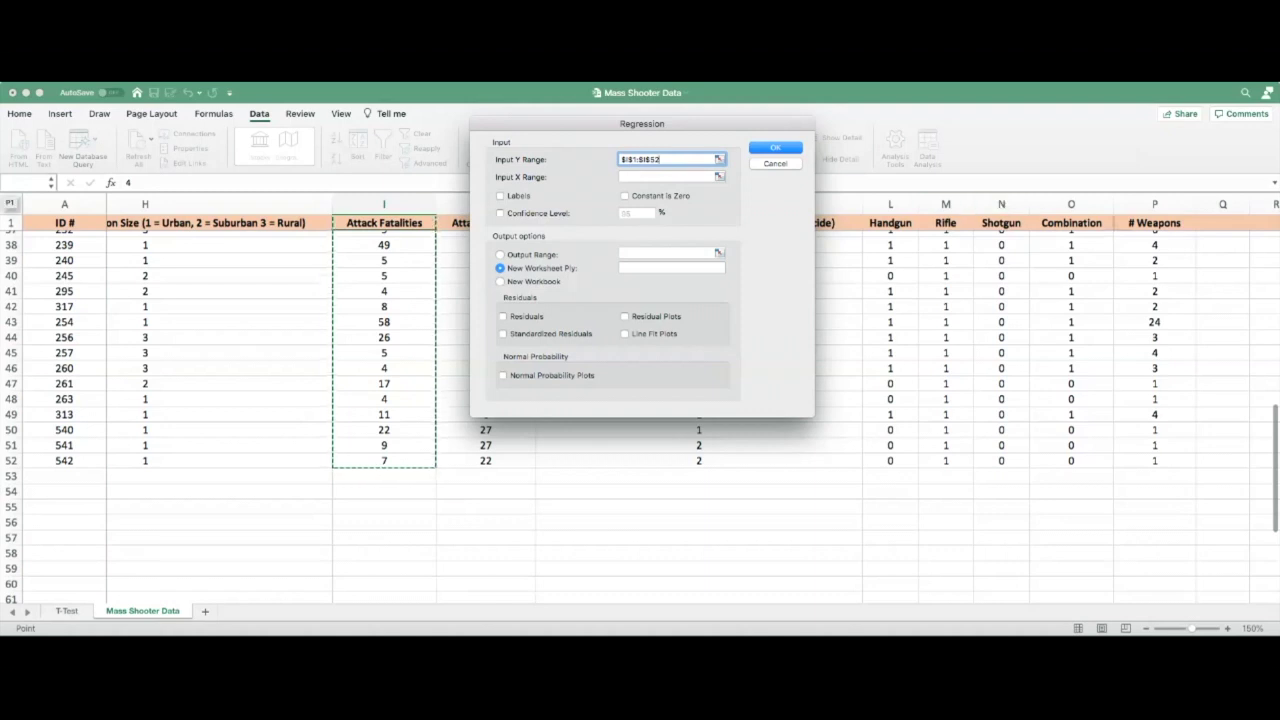
Set the Input X Range to # Weapons P1:P52 with Labels enabled, and output the regression to a new worksheet named Regression.
key("Tab")
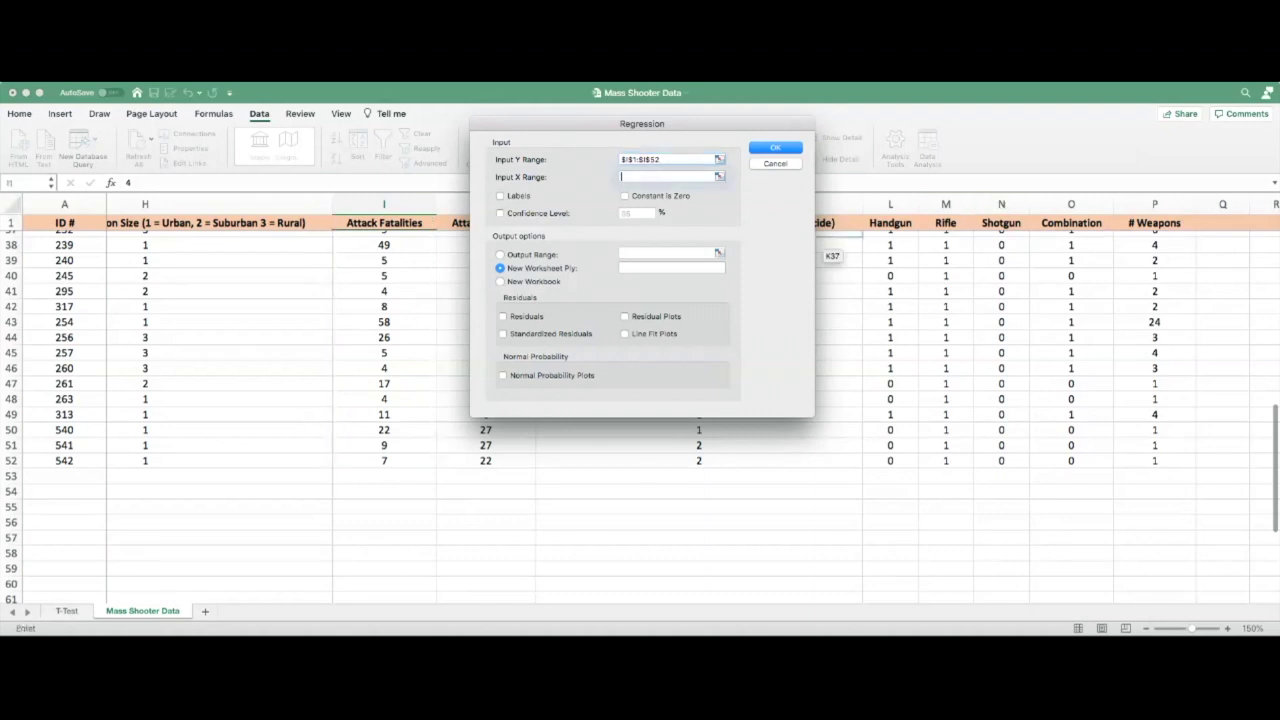
left_click(1125, 222)
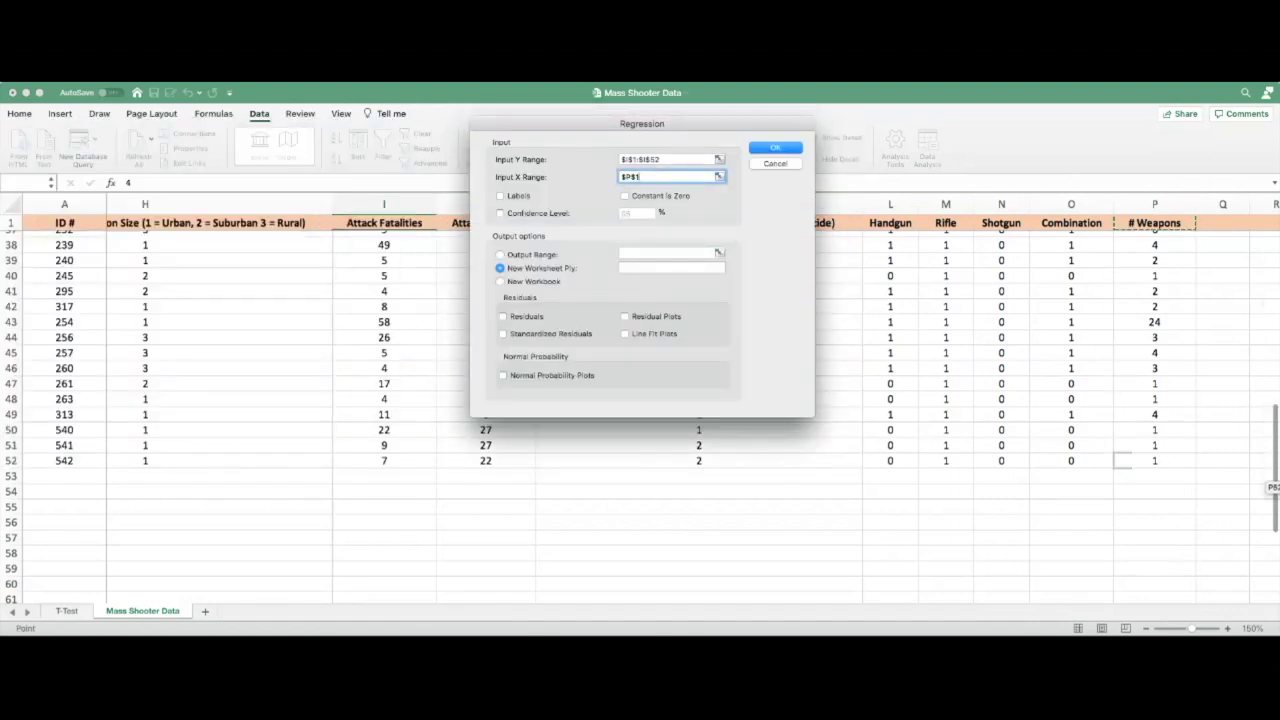
left_click(1122, 461, "shift")
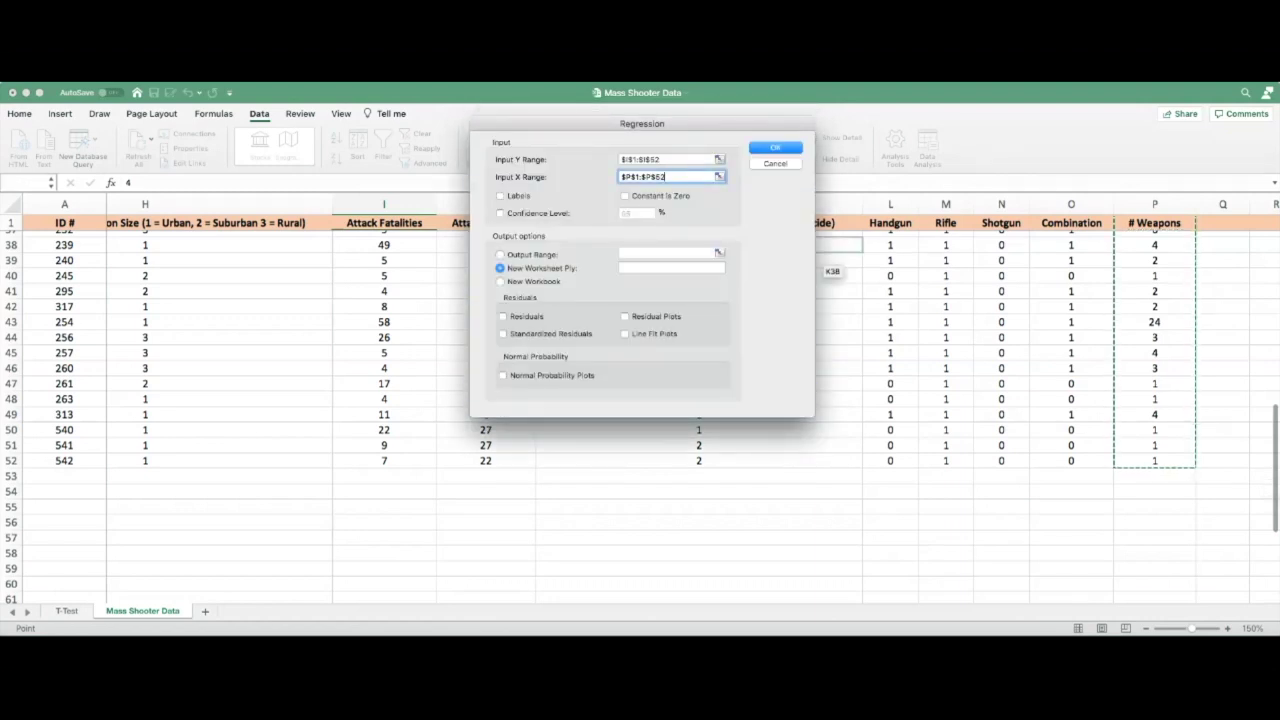
left_click(500, 196)
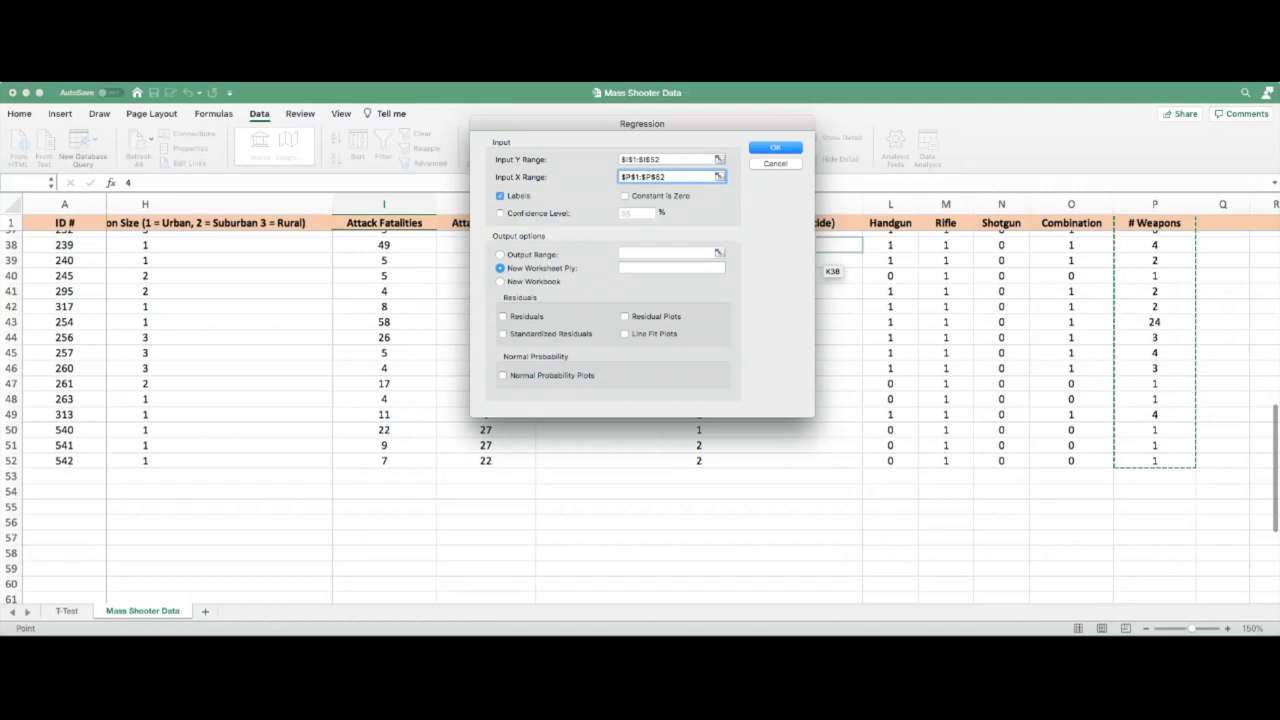
left_click(671, 267)
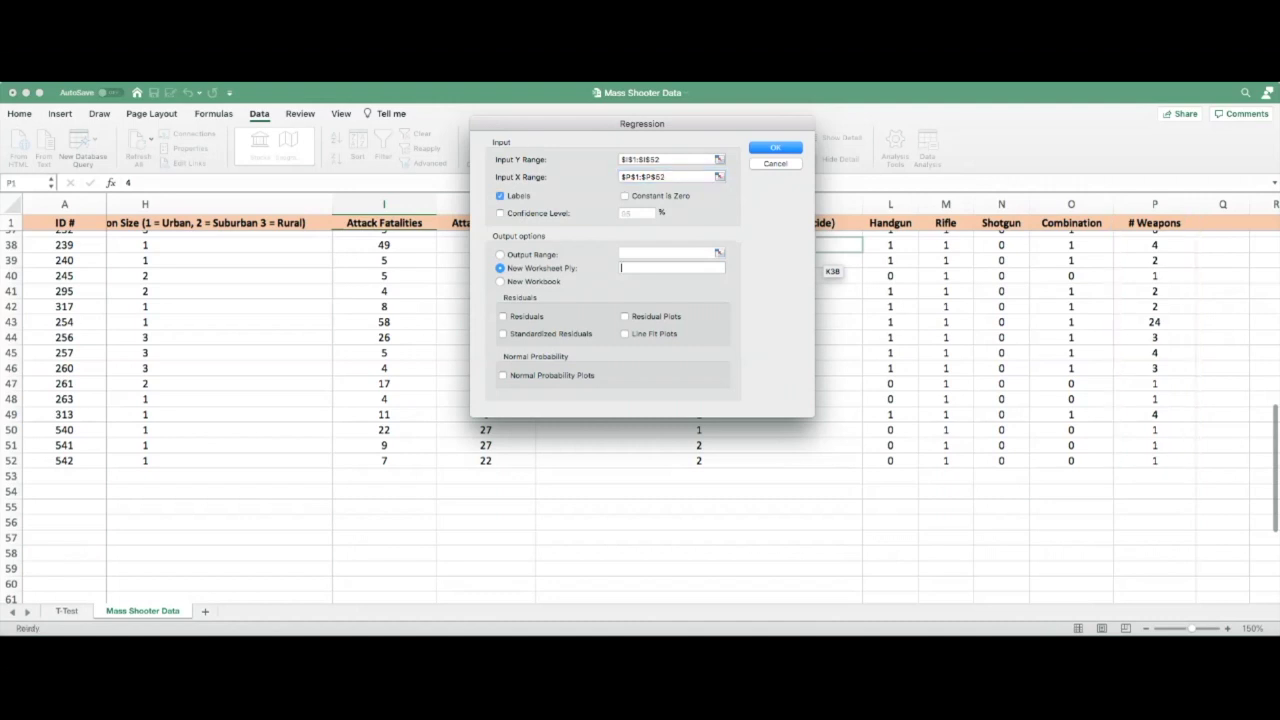
type("Regression")
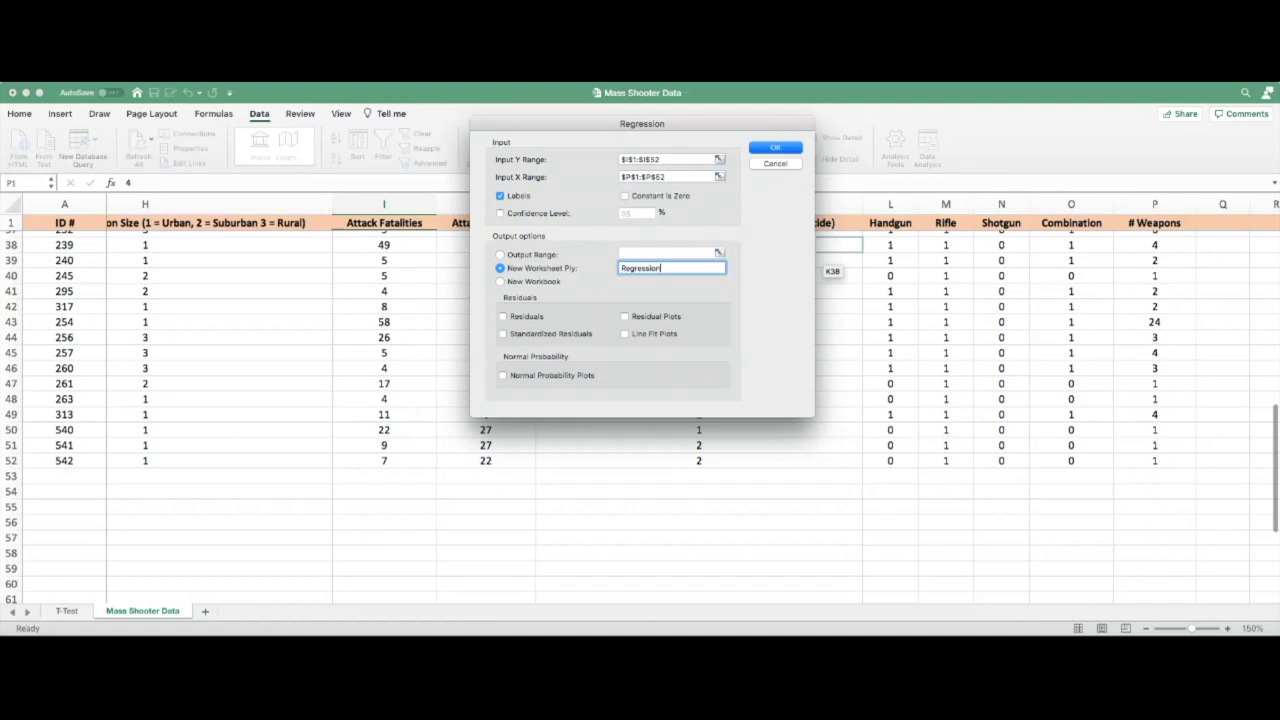
key("Return")
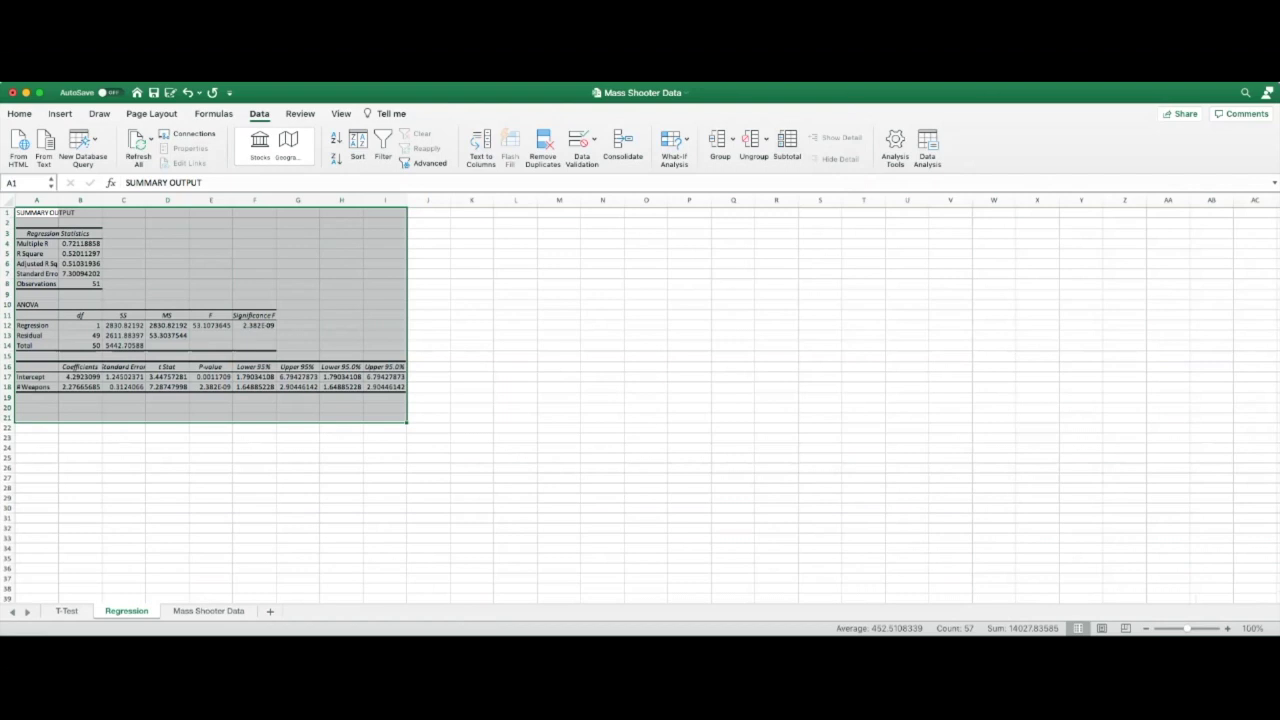
Format the regression output as Number with two decimal places and widen columns A and B to fit their labels.
scroll(640, 400, "up", 5)
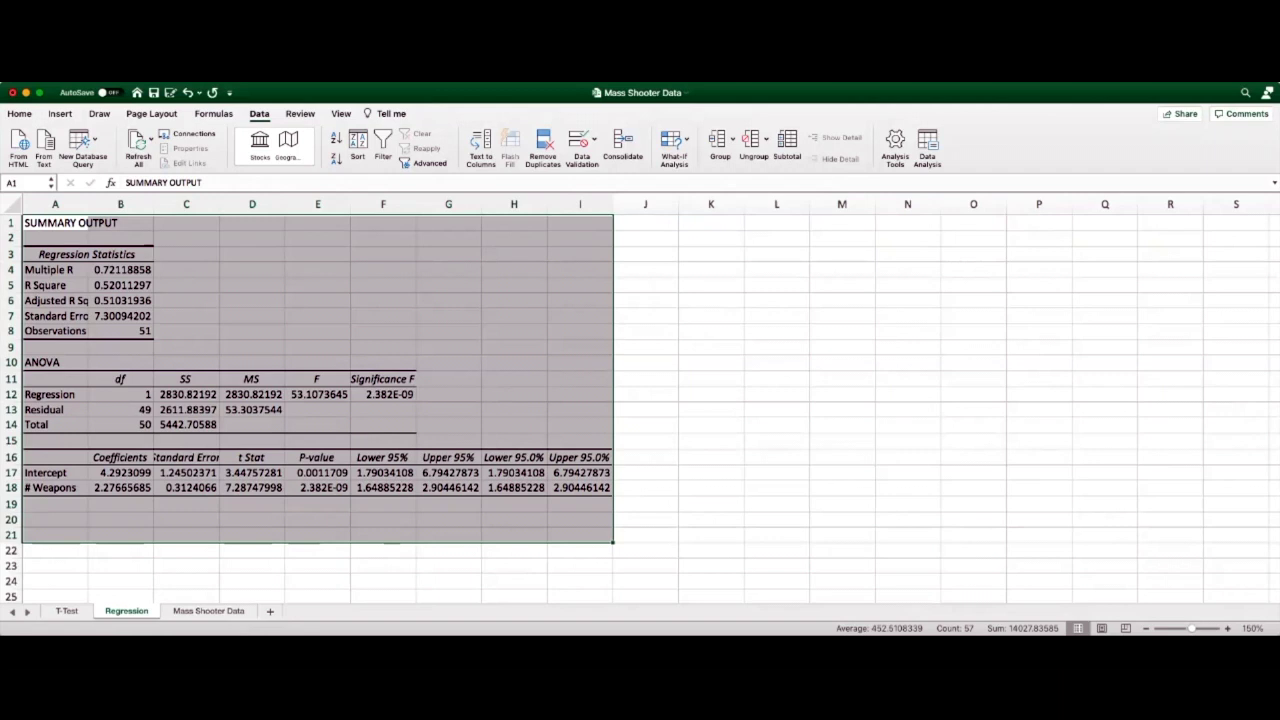
right_click(197, 276)
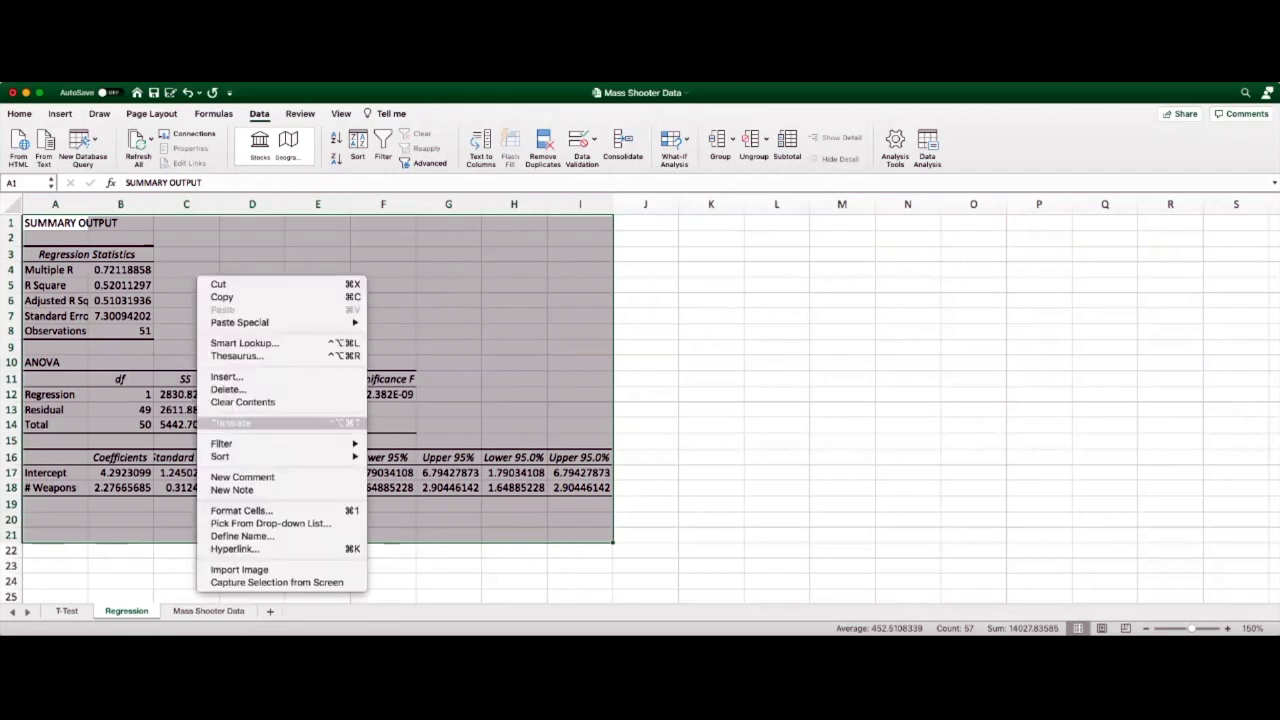
left_click(241, 510)
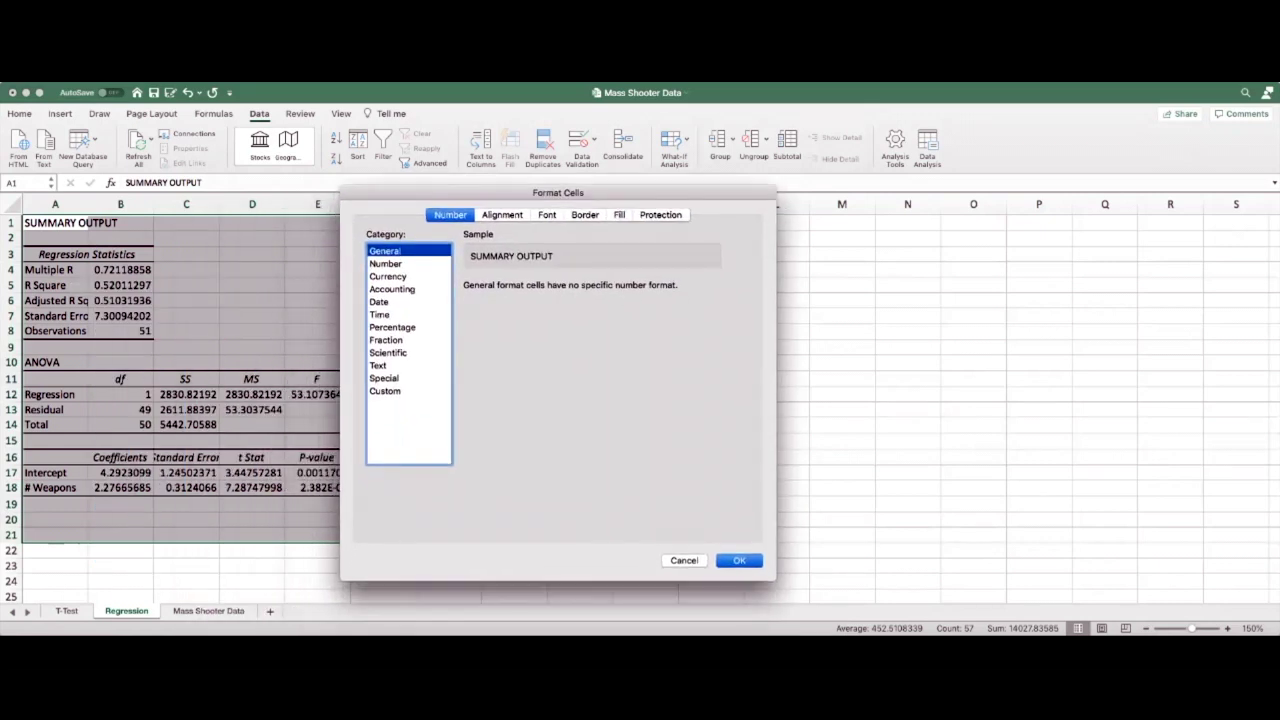
left_click(386, 263)
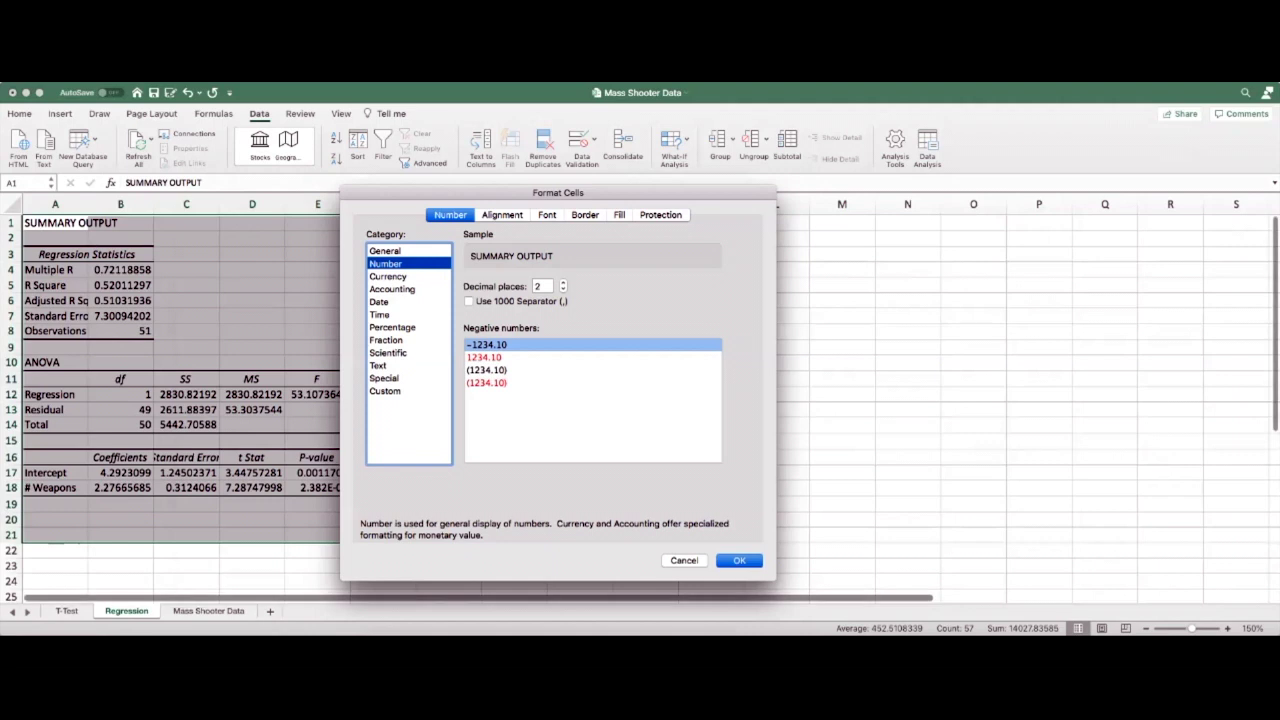
key("Return")
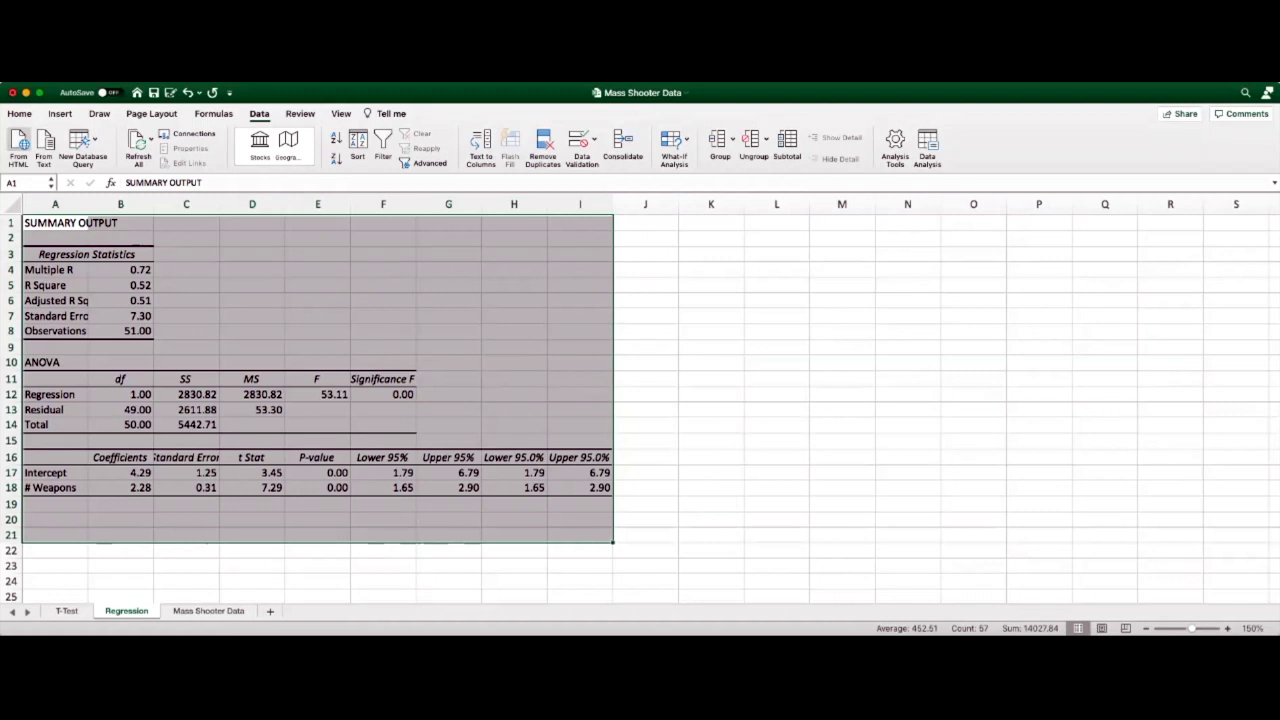
left_click_drag(88, 204, 257, 204)
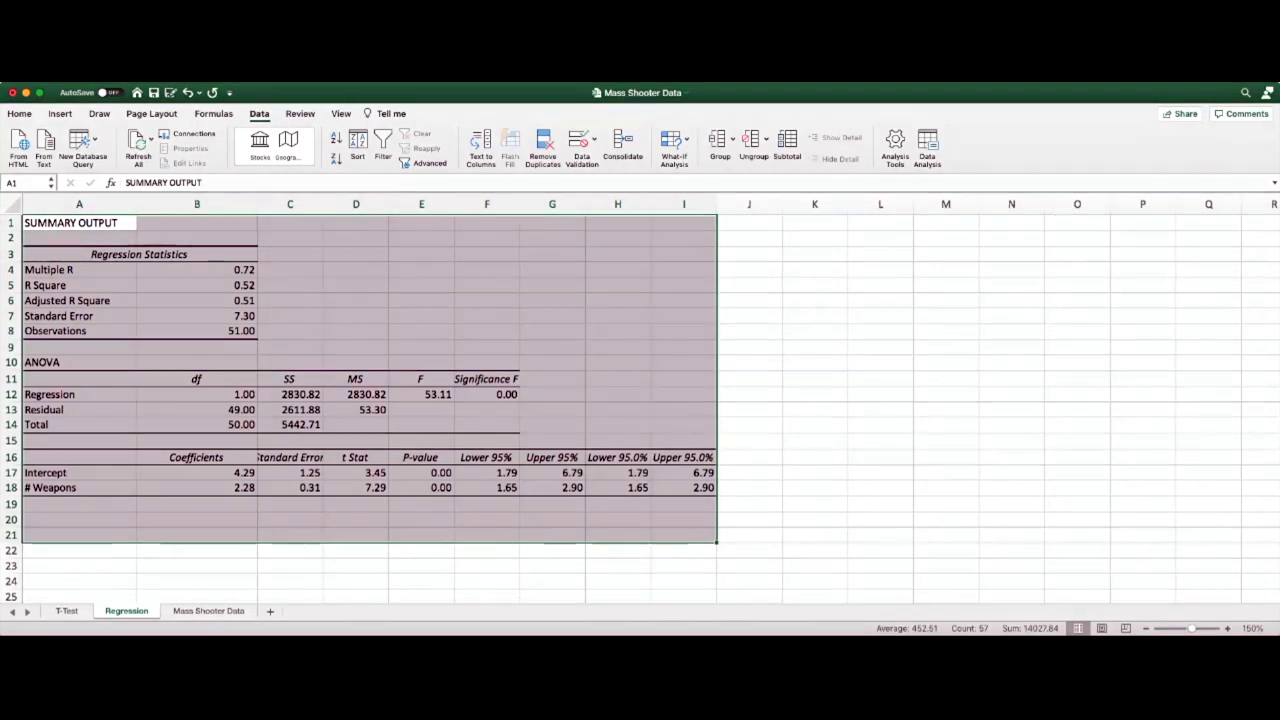
Examine the # Weapons row of the regression output, from its coefficient to its P-value.
left_click(197, 487)
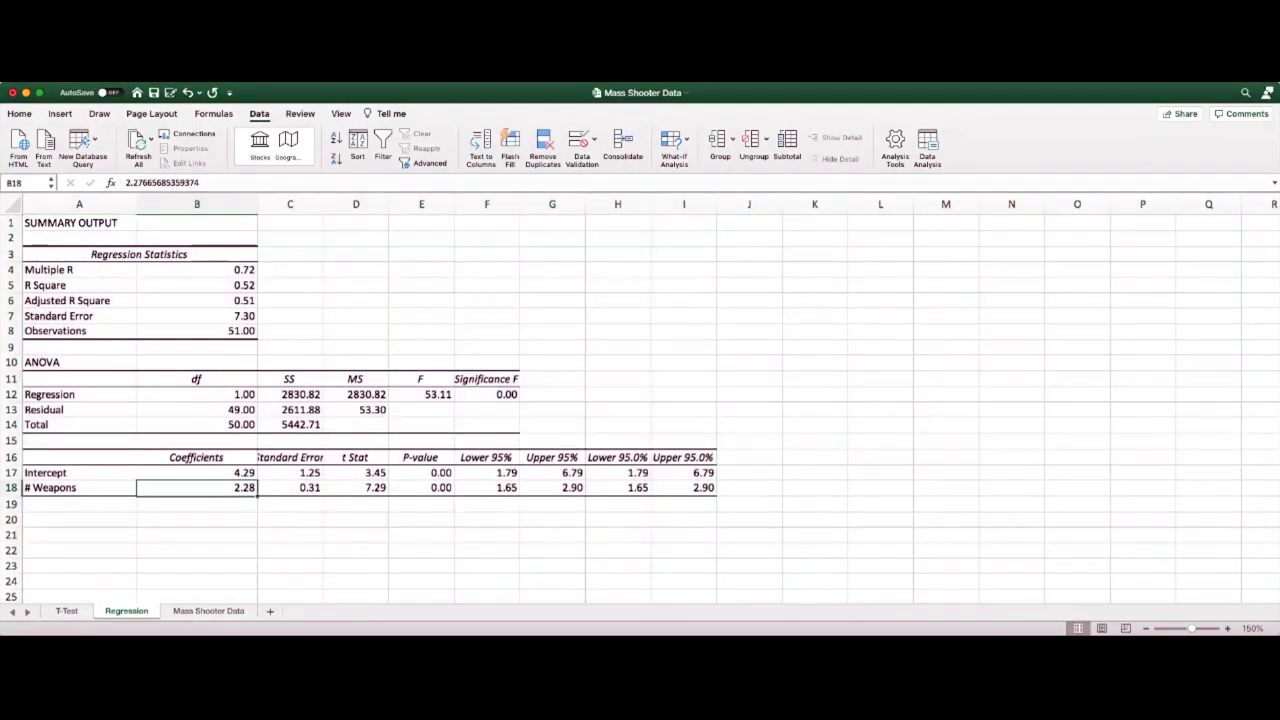
key("Right")
key("Right")
key("Right")
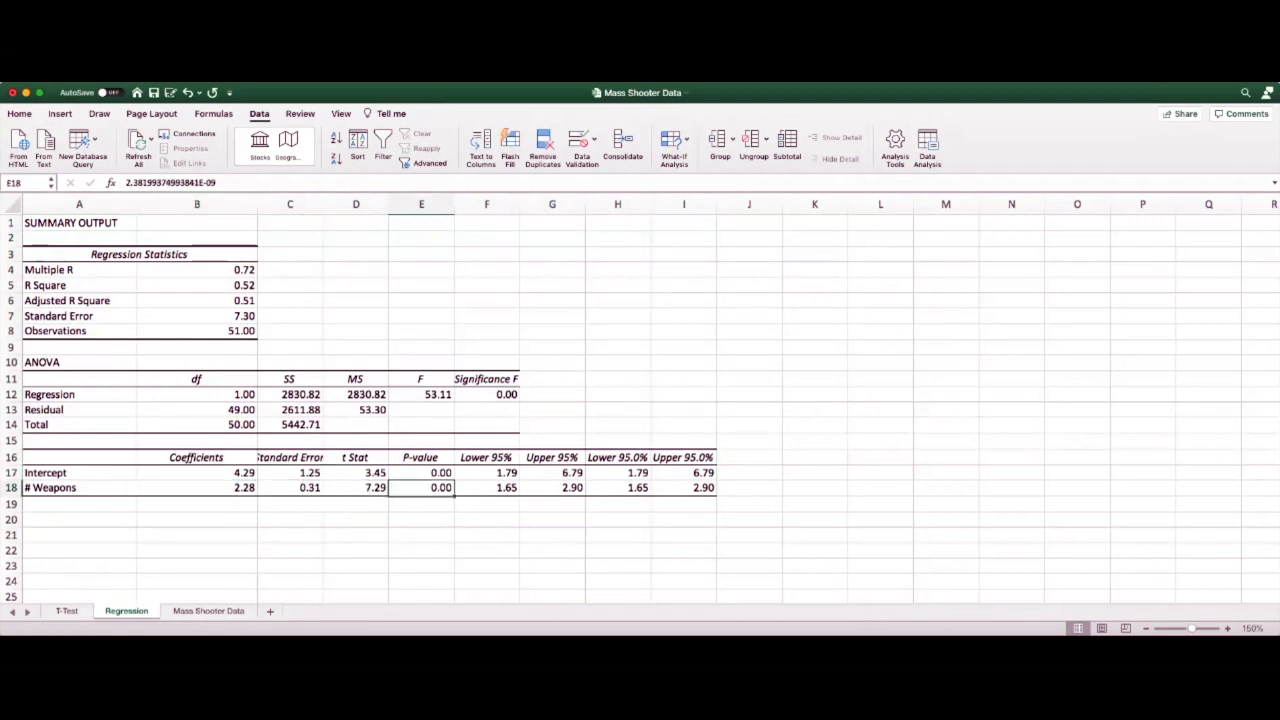